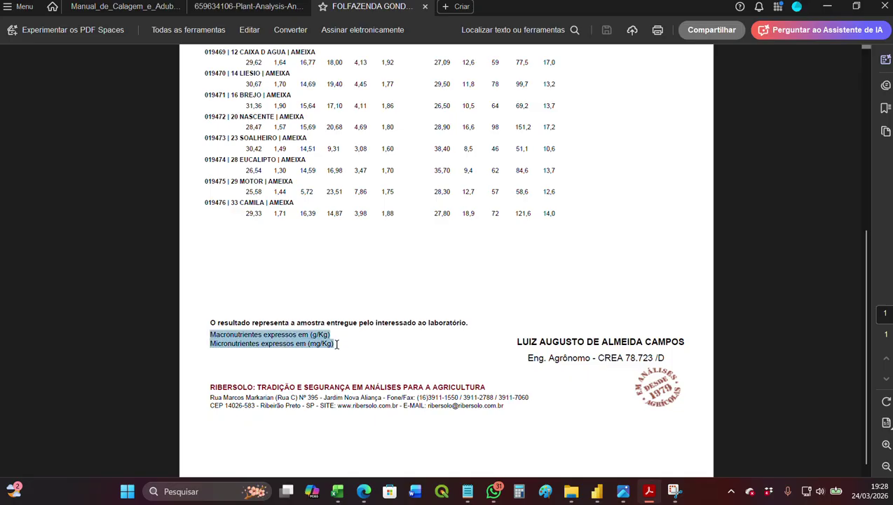
Step: Switch to the open Plant Analysis interpretation manual PDF and look through its cover, contents and sponsors pages
{"action": "right_click", "coordinate": [337, 344]}
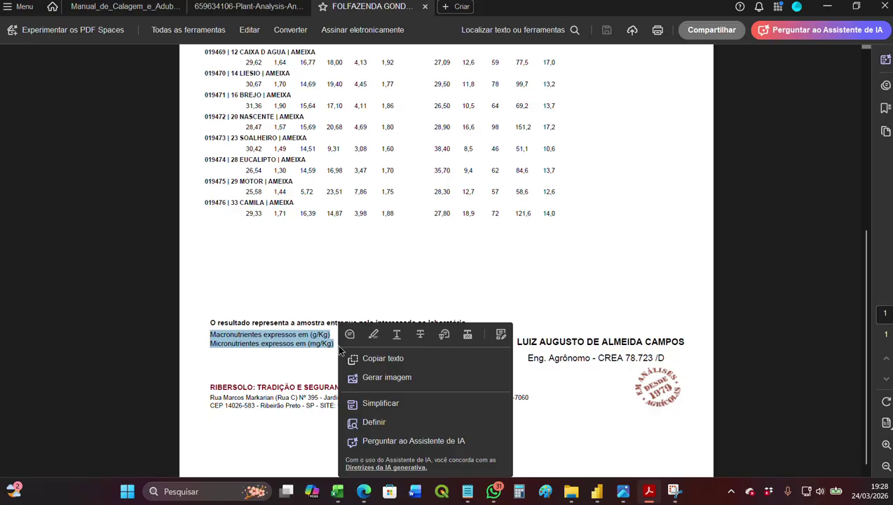
{"action": "mouse_move", "coordinate": [648, 487]}
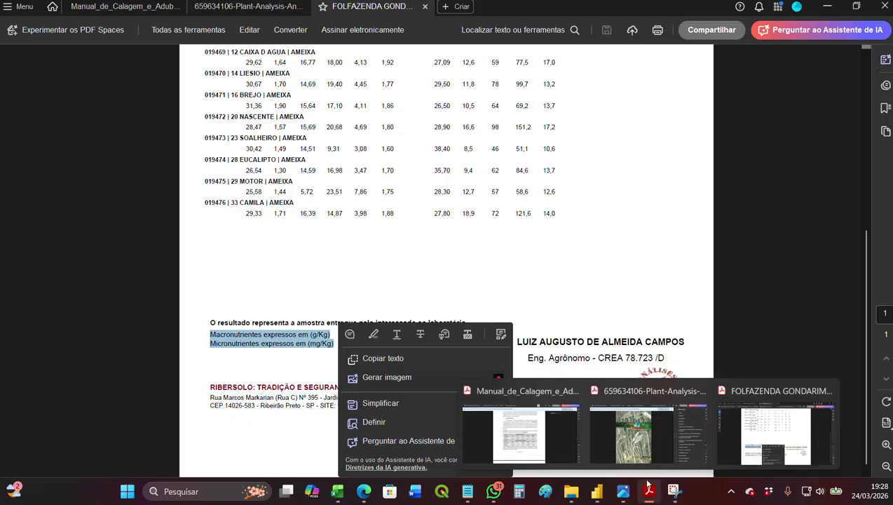
{"action": "left_click", "coordinate": [658, 434]}
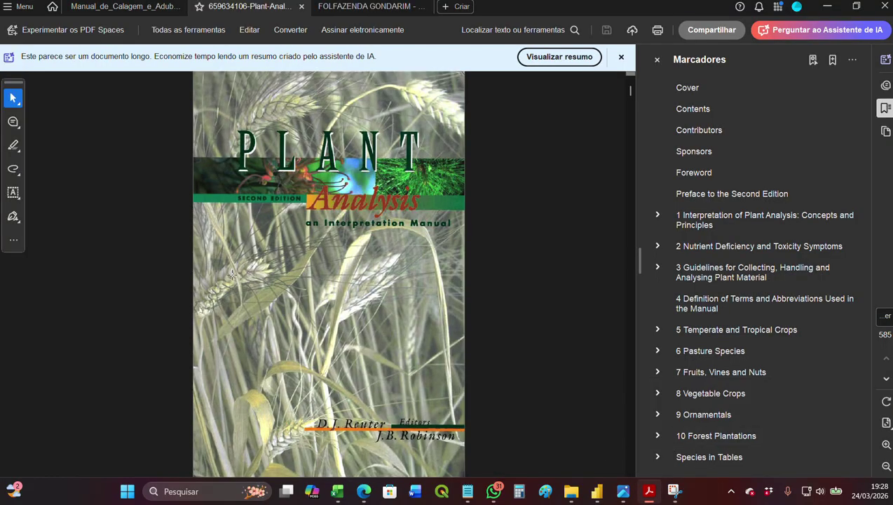
{"action": "scroll", "coordinate": [241, 256], "scroll_direction": "down", "scroll_amount": 5}
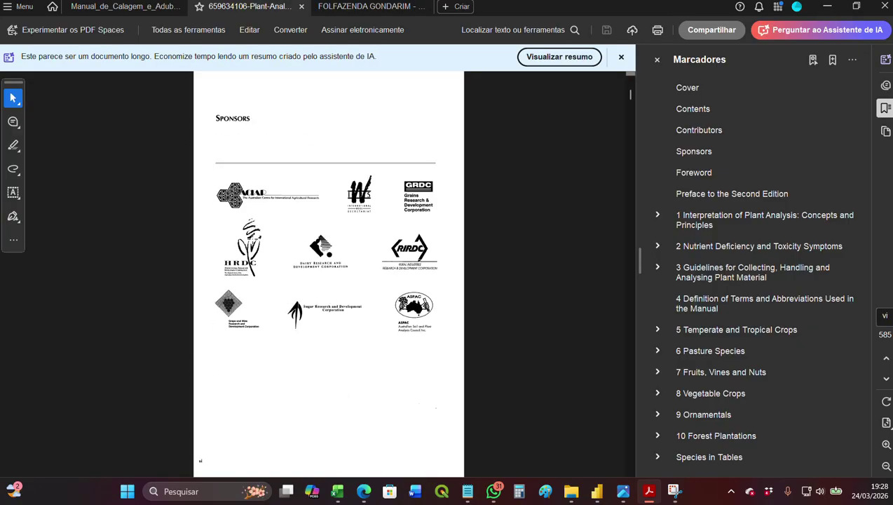
{"action": "scroll", "coordinate": [253, 239], "scroll_direction": "down", "scroll_amount": 8}
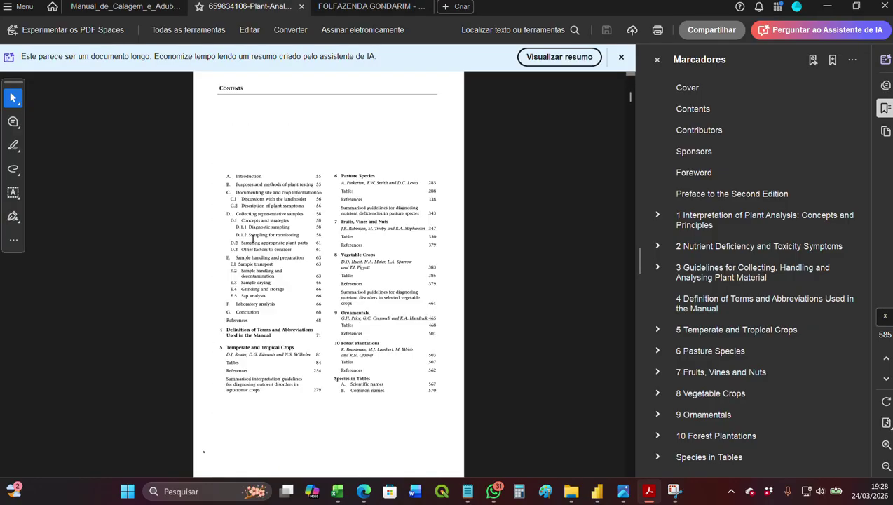
{"action": "scroll", "coordinate": [252, 239], "scroll_direction": "up", "scroll_amount": 8}
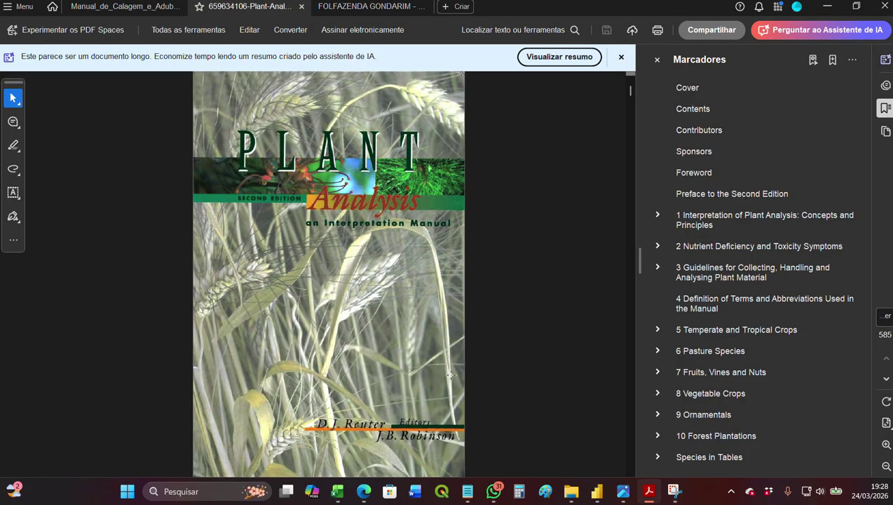
Step: Switch to the Manual de Calagem e Adubação PDF and review the ameixeira leaf table and the nitrogen, phosphorus and potassium tables
{"action": "mouse_move", "coordinate": [651, 494]}
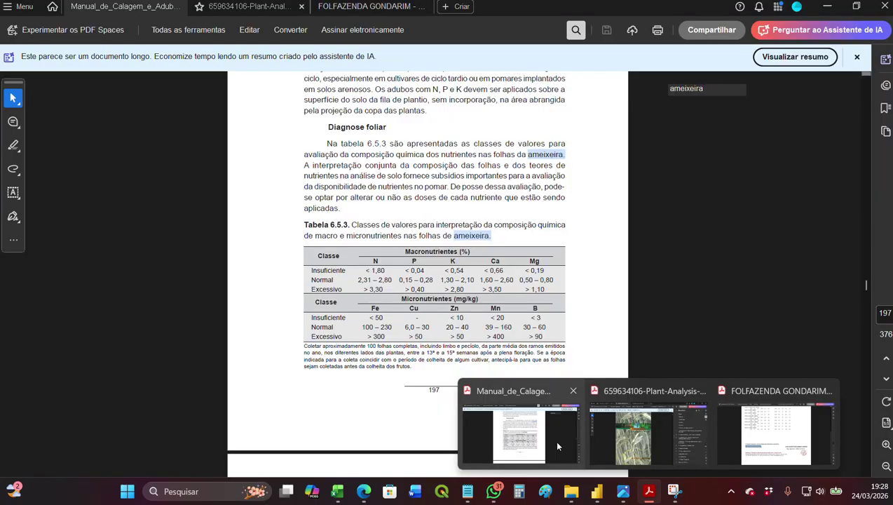
{"action": "left_click", "coordinate": [554, 440]}
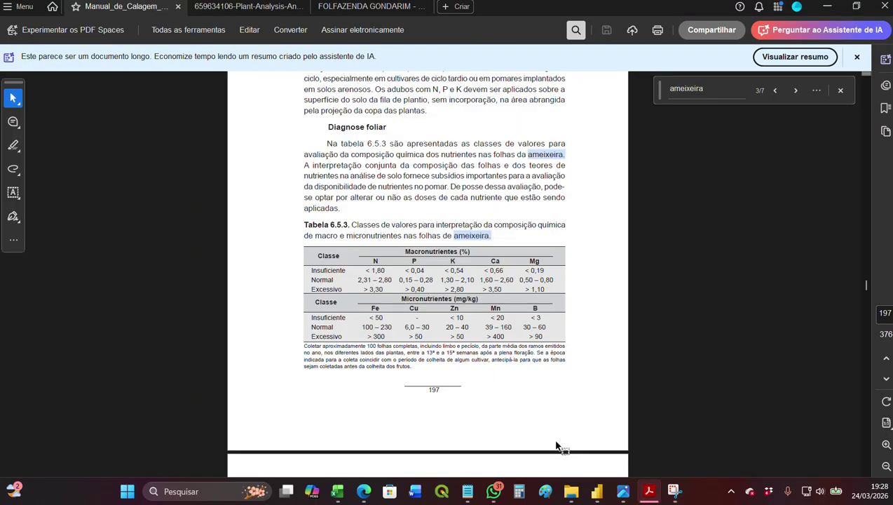
{"action": "scroll", "coordinate": [499, 280], "scroll_direction": "up", "scroll_amount": 6}
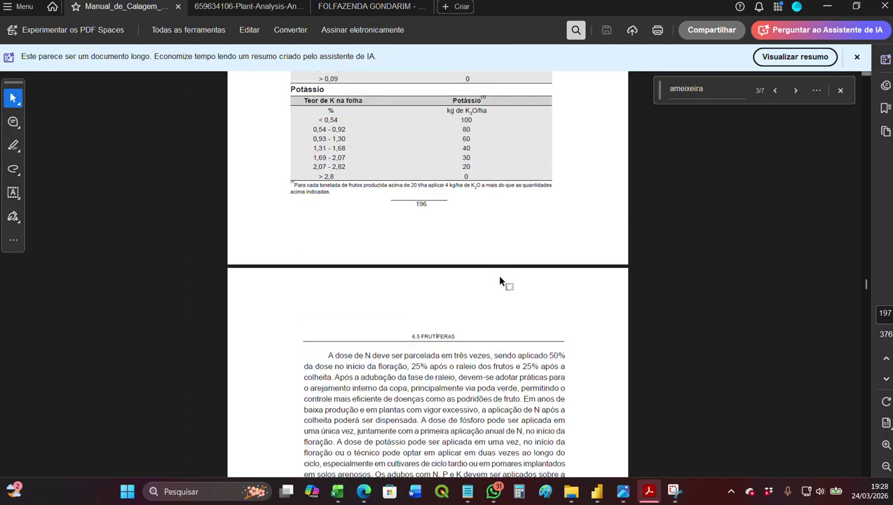
{"action": "scroll", "coordinate": [500, 280], "scroll_direction": "up", "scroll_amount": 5}
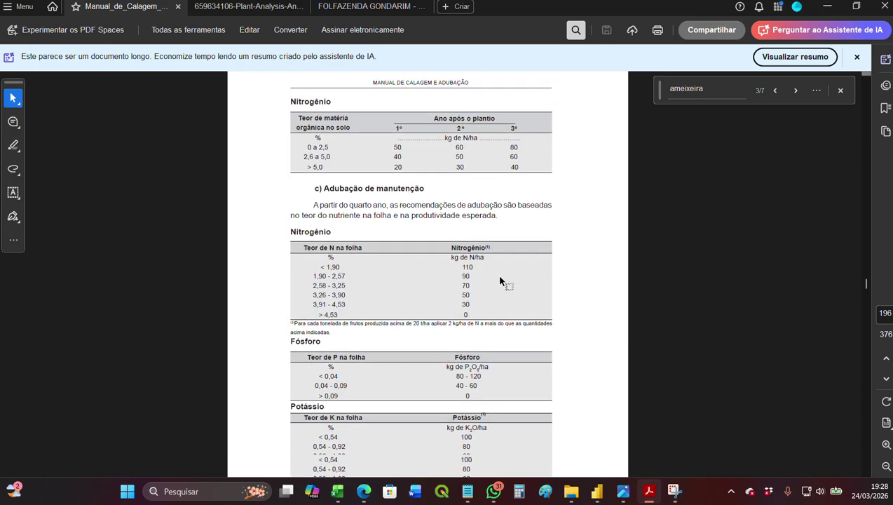
{"action": "scroll", "coordinate": [500, 280], "scroll_direction": "down", "scroll_amount": 2}
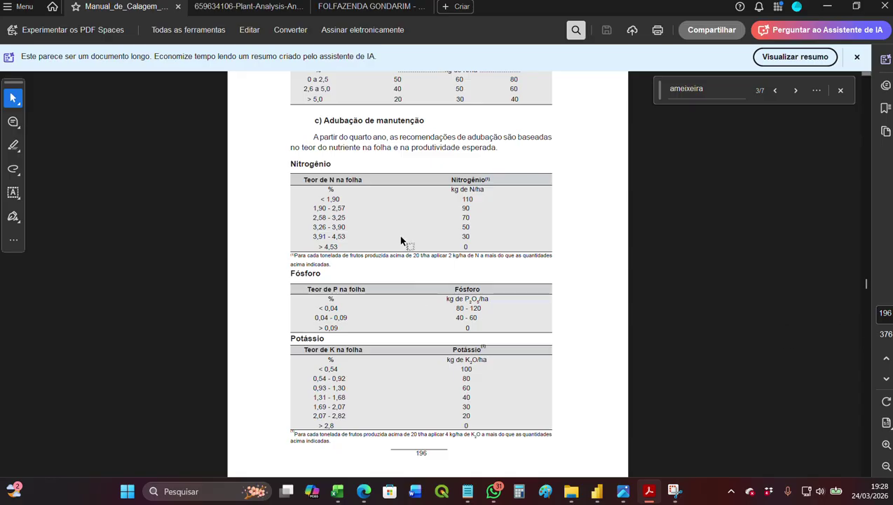
{"action": "scroll", "coordinate": [401, 241], "scroll_direction": "down", "scroll_amount": 2}
{"action": "scroll", "coordinate": [401, 241], "scroll_direction": "up", "scroll_amount": 2}
Step: Switch to NotebookLM in the browser and open the "Ameixa Plant Analysis" notebook
{"action": "left_click", "coordinate": [365, 496]}
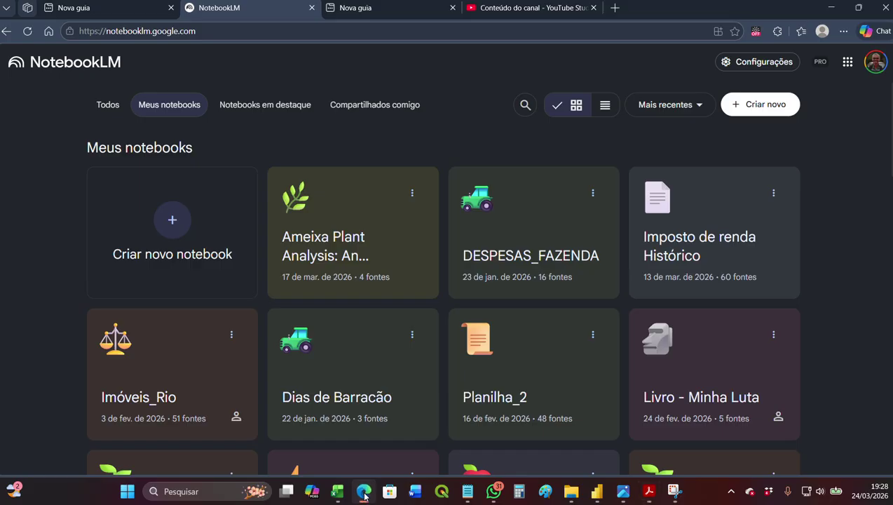
{"action": "left_click", "coordinate": [361, 232]}
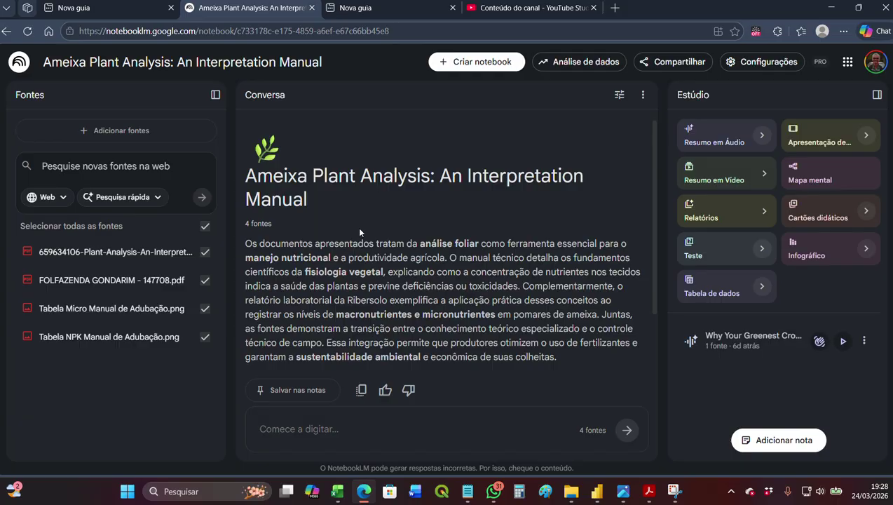
{"action": "left_click", "coordinate": [21, 61]}
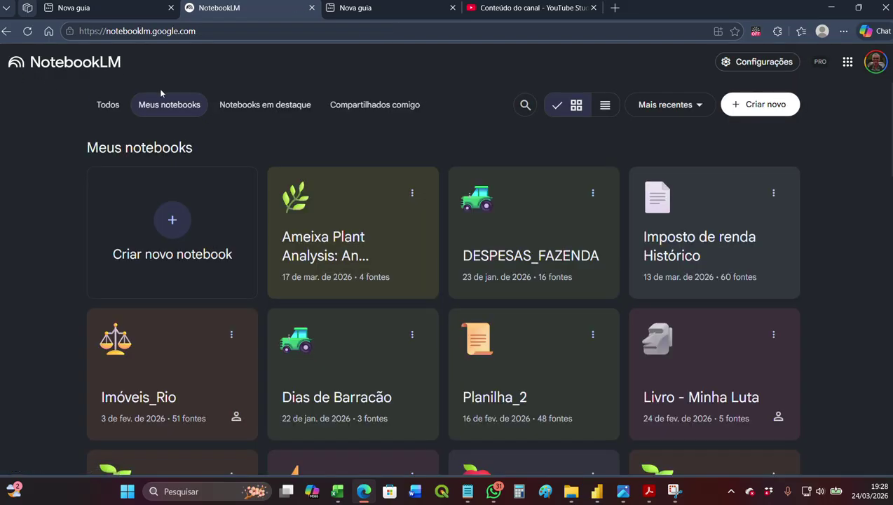
{"action": "left_click", "coordinate": [364, 239]}
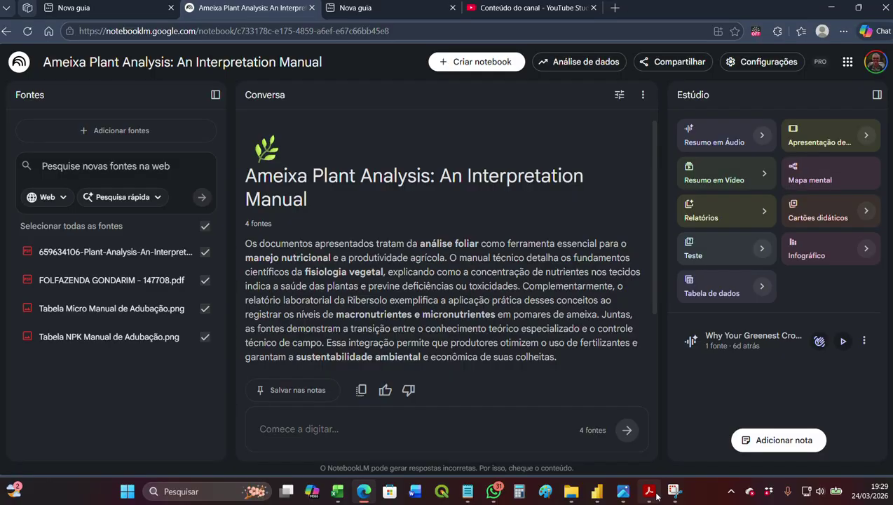
Step: Return to the Manual de Calagem e Adubação PDF and examine section 6.5.2 on ameixeira, from pre-planting through maintenance fertilization
{"action": "mouse_move", "coordinate": [649, 491]}
{"action": "left_click", "coordinate": [566, 419]}
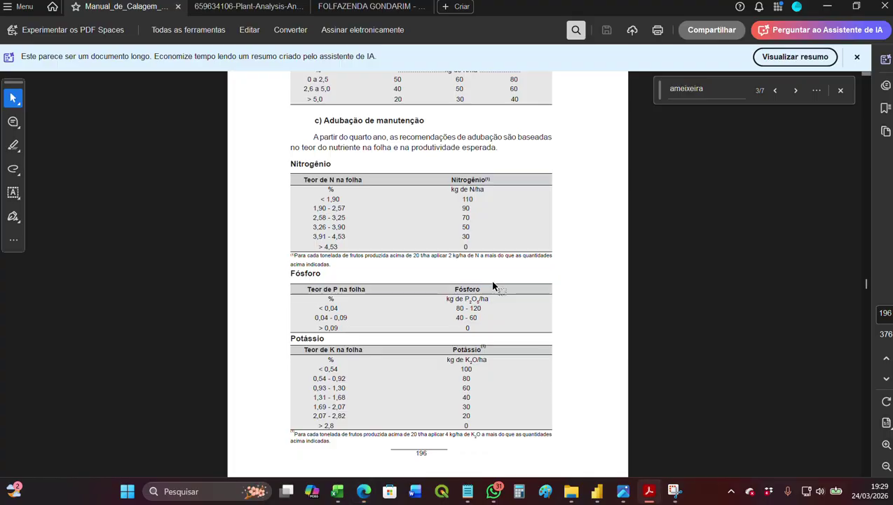
{"action": "scroll", "coordinate": [492, 281], "scroll_direction": "up", "scroll_amount": 5}
{"action": "scroll", "coordinate": [493, 276], "scroll_direction": "up", "scroll_amount": 2}
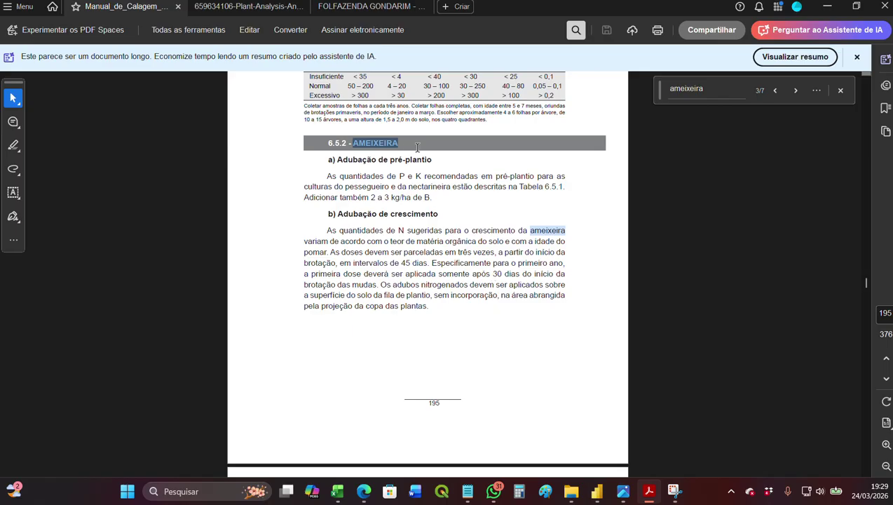
{"action": "scroll", "coordinate": [436, 243], "scroll_direction": "down", "scroll_amount": 5}
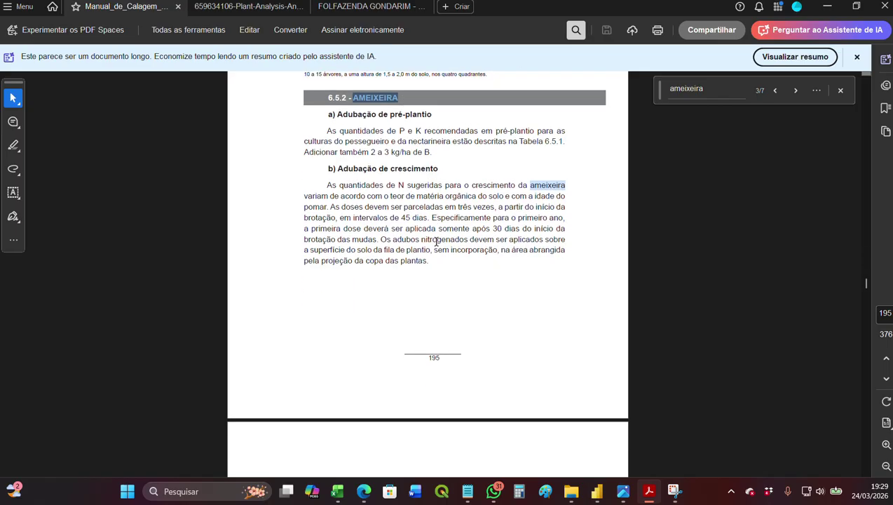
{"action": "scroll", "coordinate": [436, 244], "scroll_direction": "down", "scroll_amount": 2}
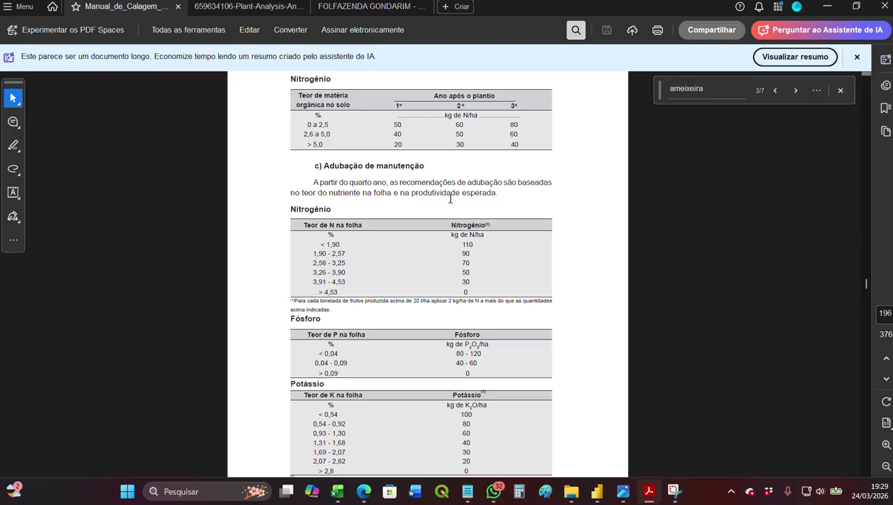
{"action": "scroll", "coordinate": [491, 199], "scroll_direction": "down", "scroll_amount": 2}
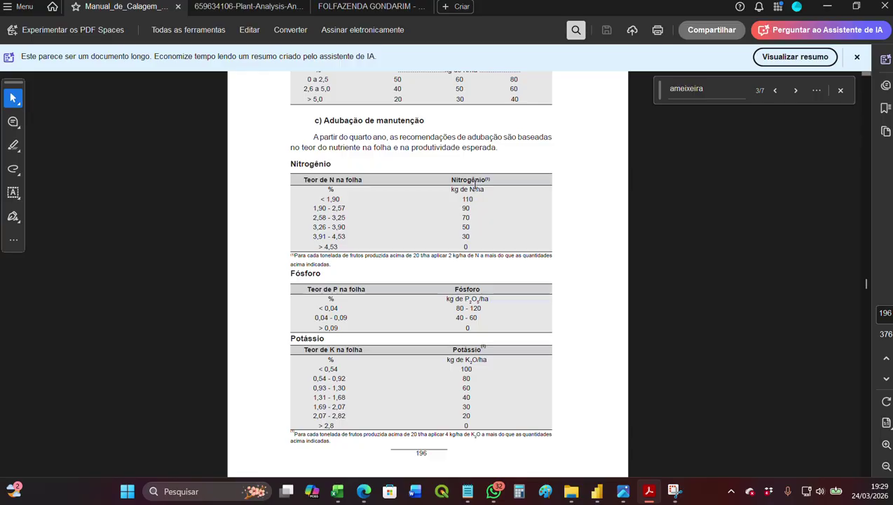
{"action": "scroll", "coordinate": [476, 213], "scroll_direction": "down", "scroll_amount": 1}
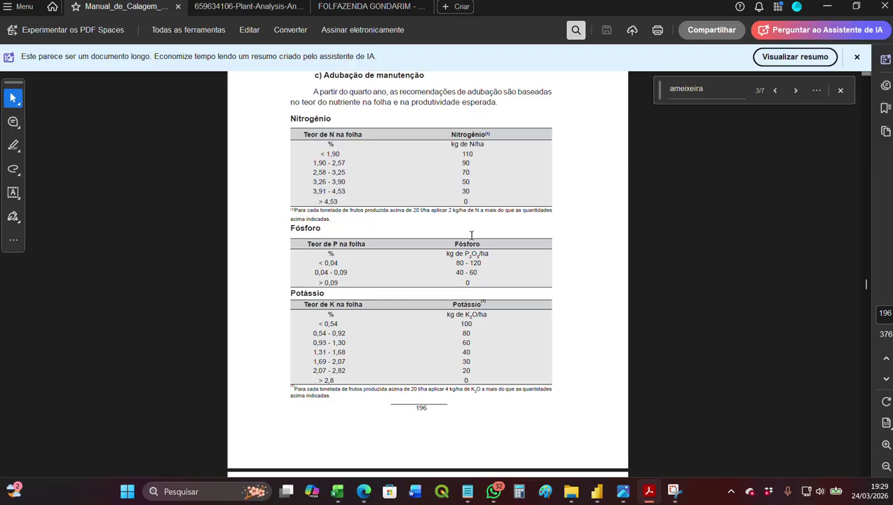
{"action": "scroll", "coordinate": [435, 235], "scroll_direction": "down", "scroll_amount": 2}
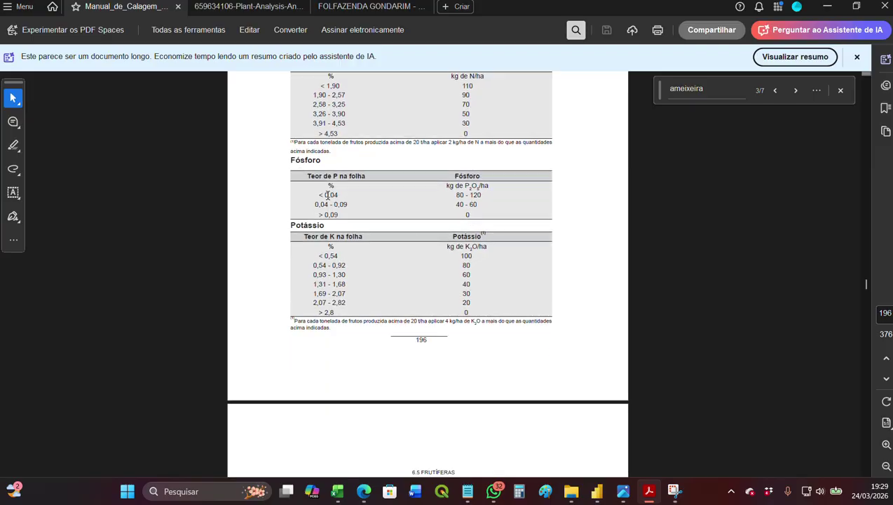
Step: Compare Tabela 6.5.3 of ameixeira leaf nutrient classes with the N, P and K maintenance dose tables on page 196
{"action": "scroll", "coordinate": [327, 195], "scroll_direction": "down", "scroll_amount": 12}
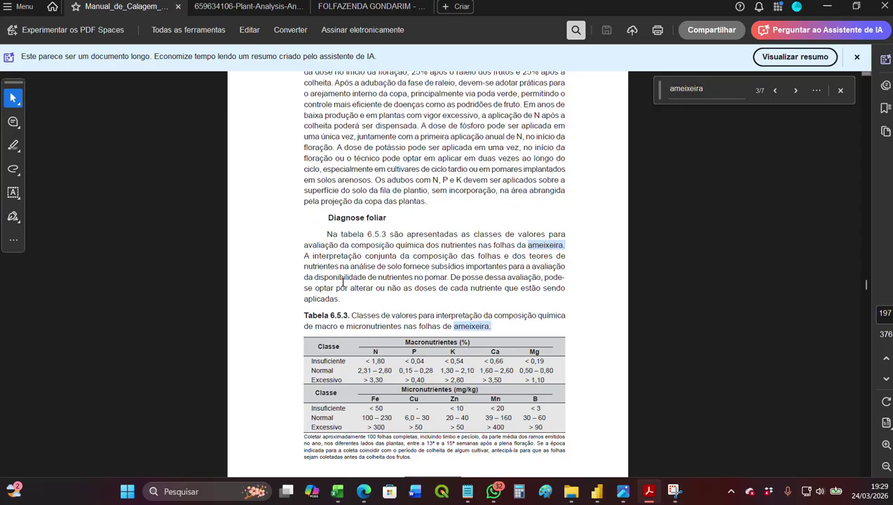
{"action": "scroll", "coordinate": [343, 283], "scroll_direction": "down", "scroll_amount": 3}
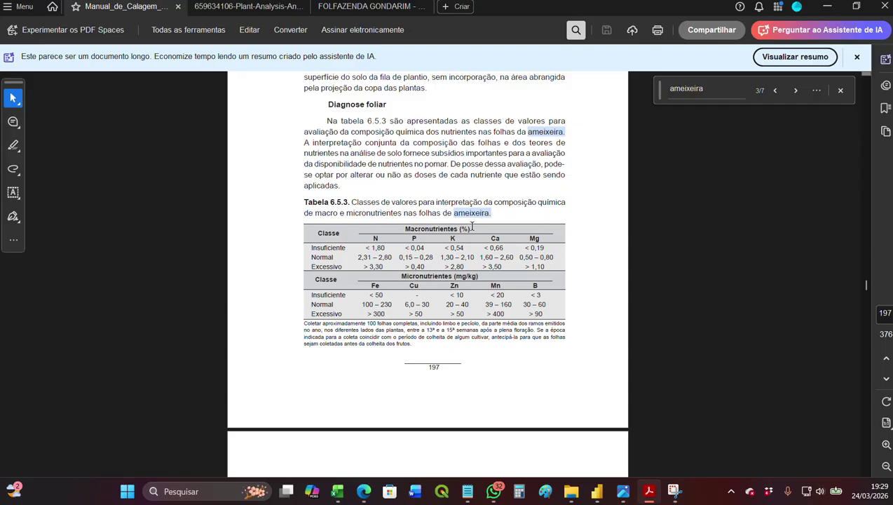
{"action": "scroll", "coordinate": [471, 225], "scroll_direction": "up", "scroll_amount": 15}
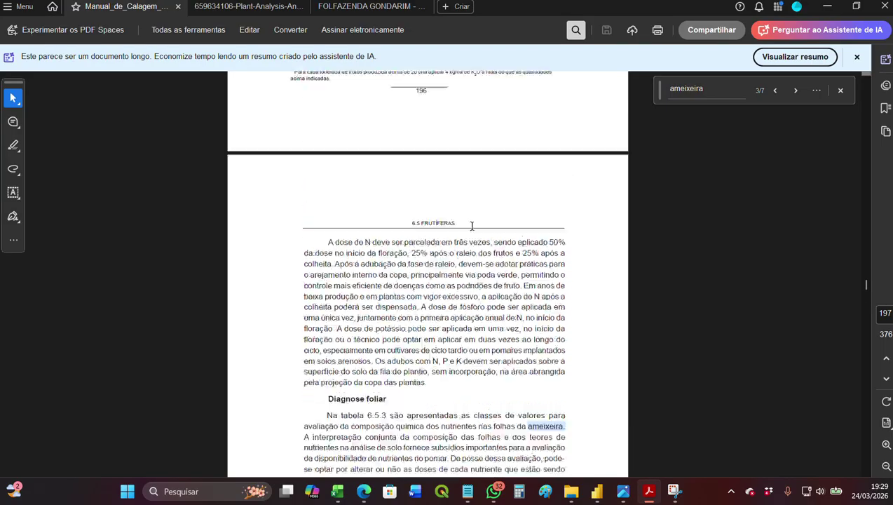
{"action": "scroll", "coordinate": [472, 225], "scroll_direction": "up", "scroll_amount": 5}
{"action": "scroll", "coordinate": [362, 203], "scroll_direction": "down", "scroll_amount": 1}
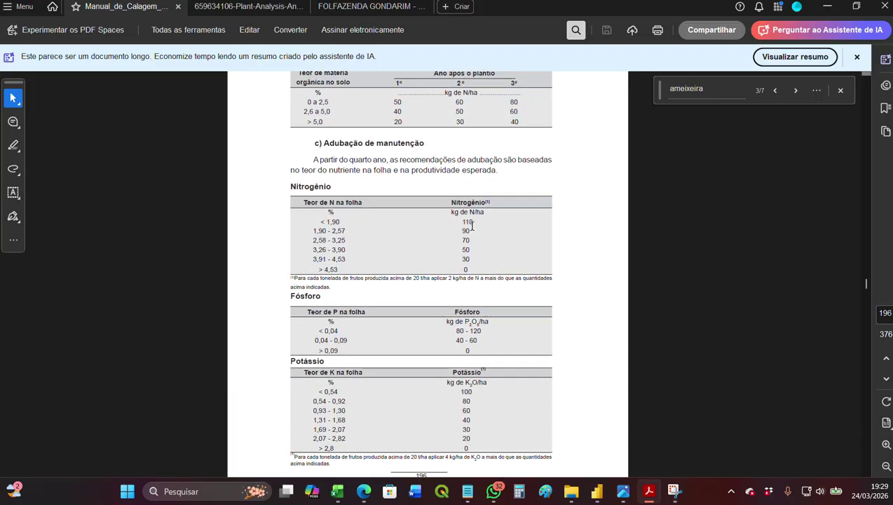
{"action": "scroll", "coordinate": [373, 319], "scroll_direction": "down", "scroll_amount": 5}
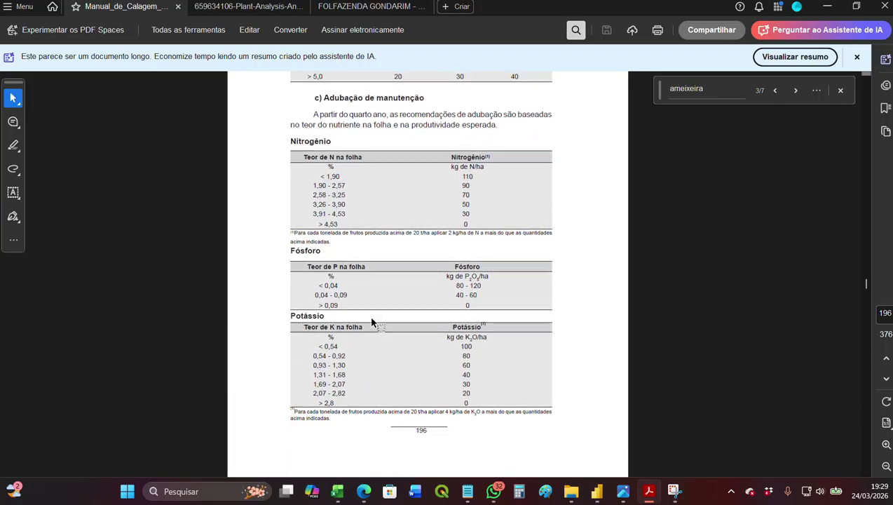
{"action": "scroll", "coordinate": [372, 322], "scroll_direction": "down", "scroll_amount": 15}
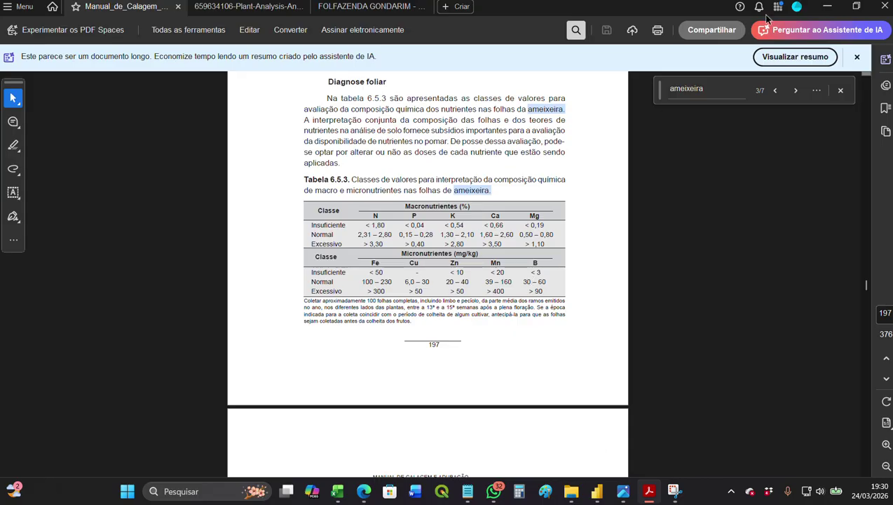
Step: Back in the NotebookLM notebook, exclude the sources "Tabela Micro Manual de Adubação.png" and "Tabela NPK Manual de Adubação.png"
{"action": "left_click", "coordinate": [828, 7]}
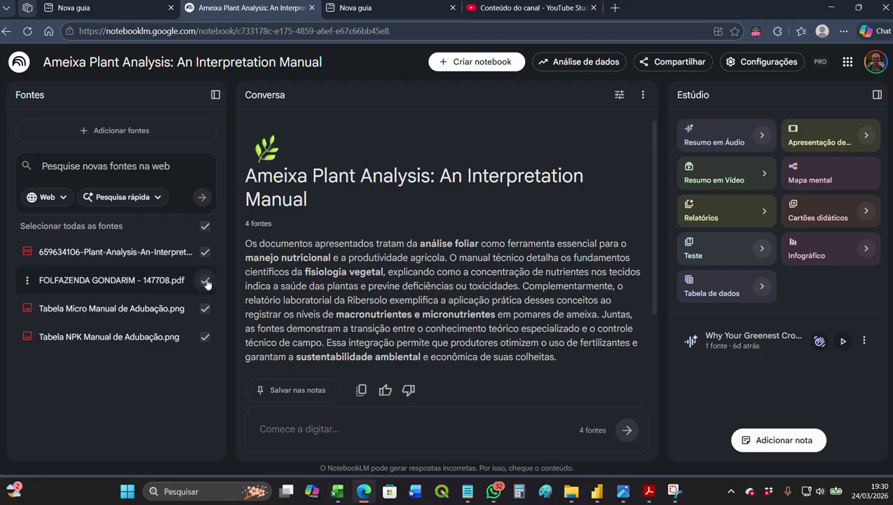
{"action": "left_click", "coordinate": [204, 309]}
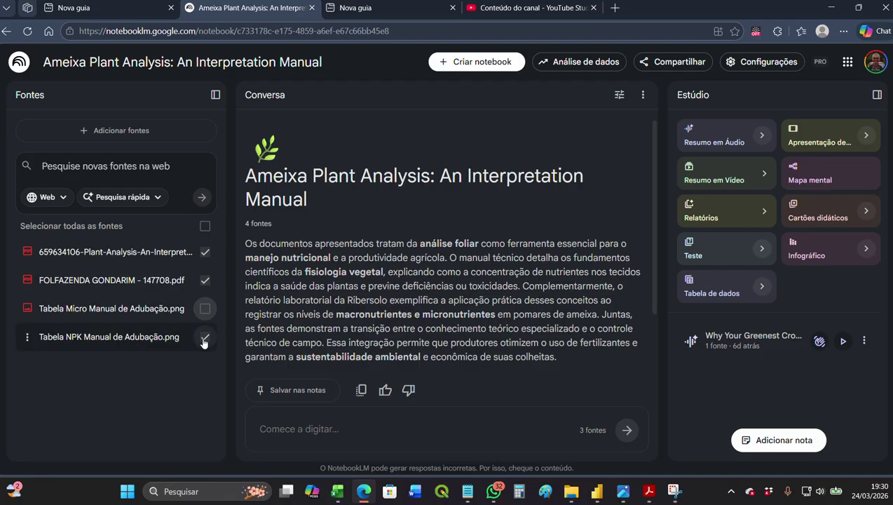
{"action": "left_click", "coordinate": [204, 339]}
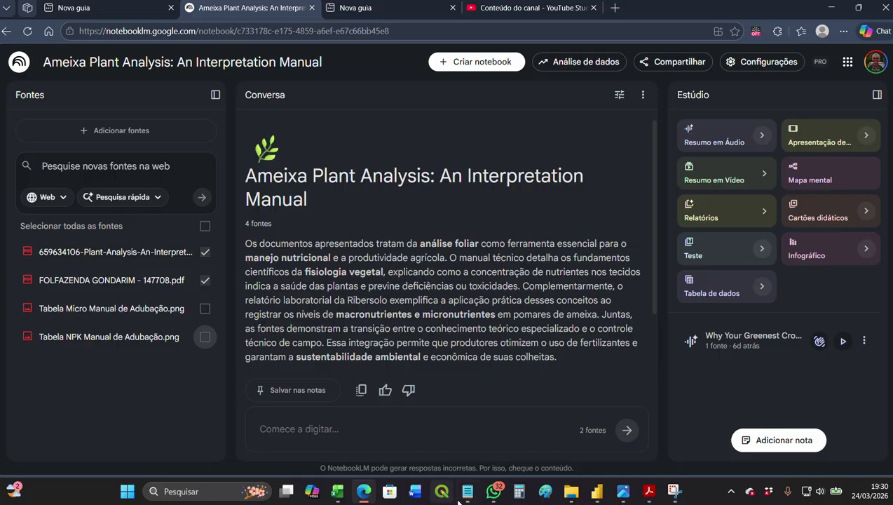
Step: Take the first prompt from the Notepad notes, "Classificar cada elemento analisado das amostras foliares de cada gleba de ameixa…", and submit it in the notebook chat
{"action": "left_click", "coordinate": [435, 431]}
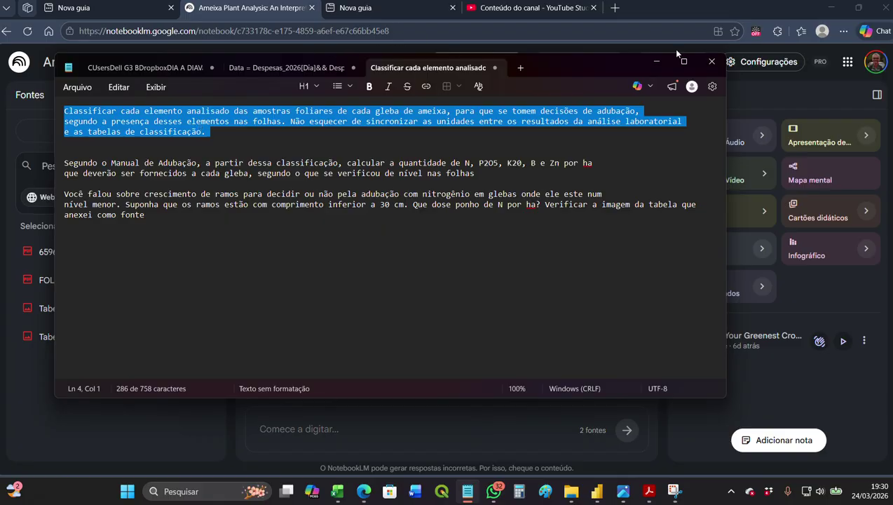
{"action": "left_click", "coordinate": [657, 63]}
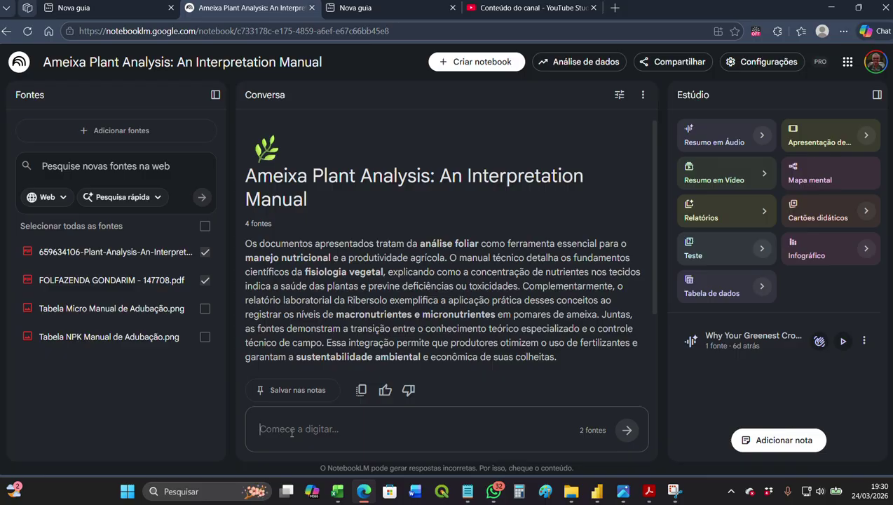
{"action": "type", "text": "Classificar cada elemento analisado das amostras foliares de cada gleba de ameixa, para que se tomem decisões de adubação, segundo a presença desses elementos nas folhas. Não esquecer de sincronizar as unidades entre os resultados da análise laboratorial e as tabelas de classificação."}
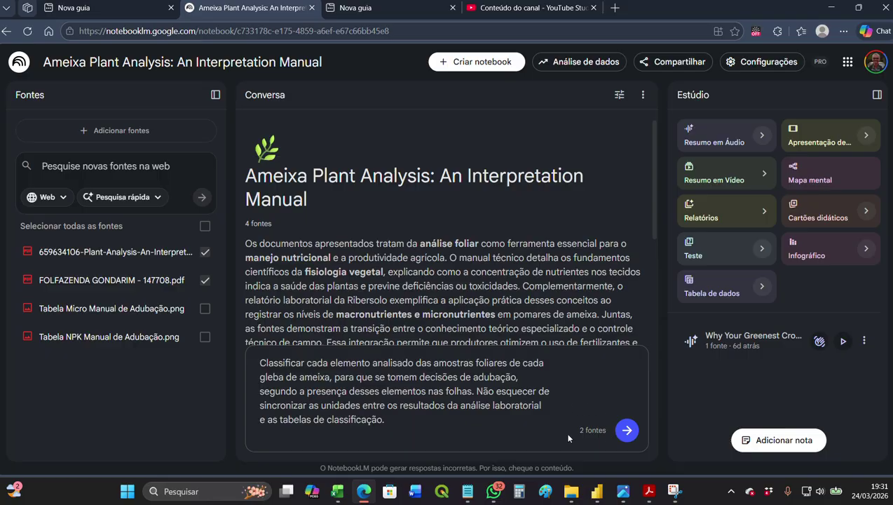
{"action": "left_click", "coordinate": [627, 431]}
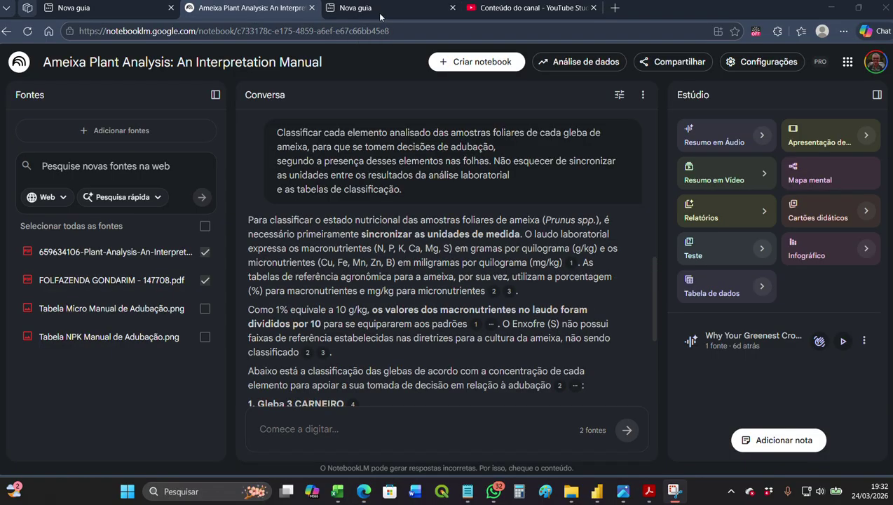
Step: Read the classification answer to its end, and submit the follow-up prompt "Coloque isso numa tabela para facilitar a interpretação"
{"action": "scroll", "coordinate": [404, 149], "scroll_direction": "down", "scroll_amount": 3}
{"action": "scroll", "coordinate": [405, 148], "scroll_direction": "down", "scroll_amount": 10}
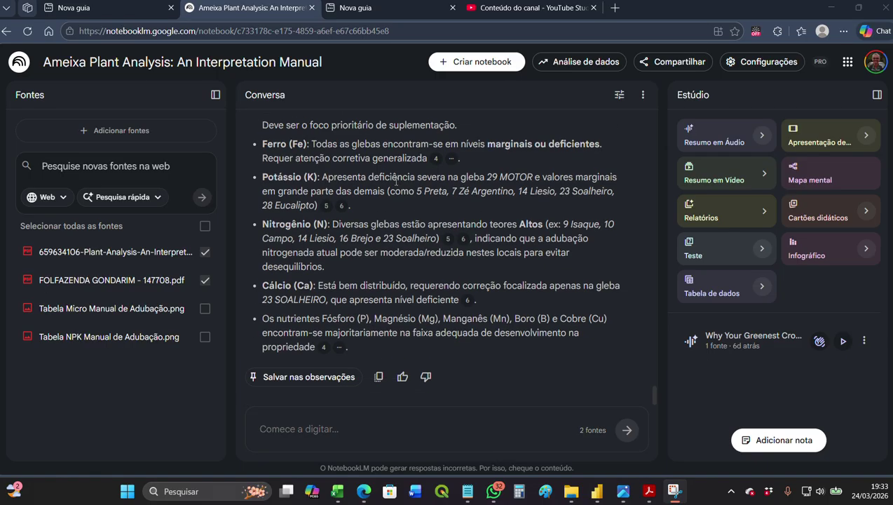
{"action": "left_click", "coordinate": [291, 433]}
{"action": "type", "text": "Colo"}
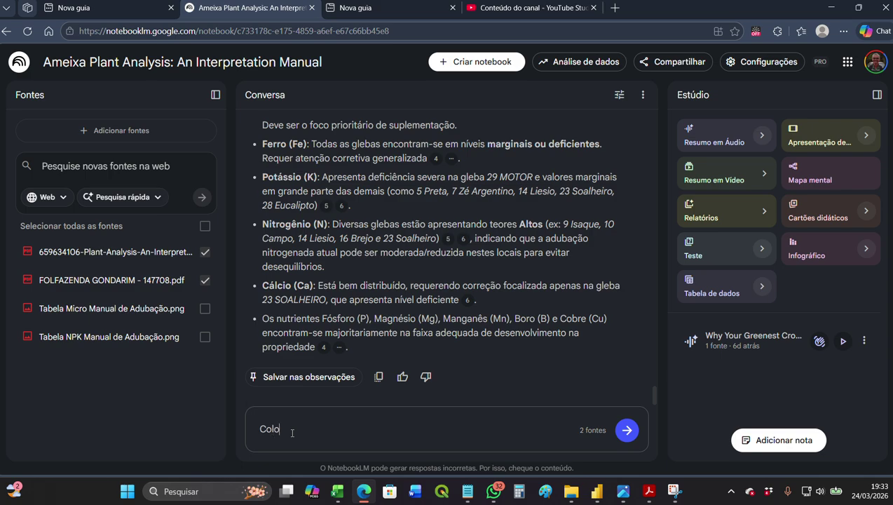
{"action": "type", "text": "que isso num"}
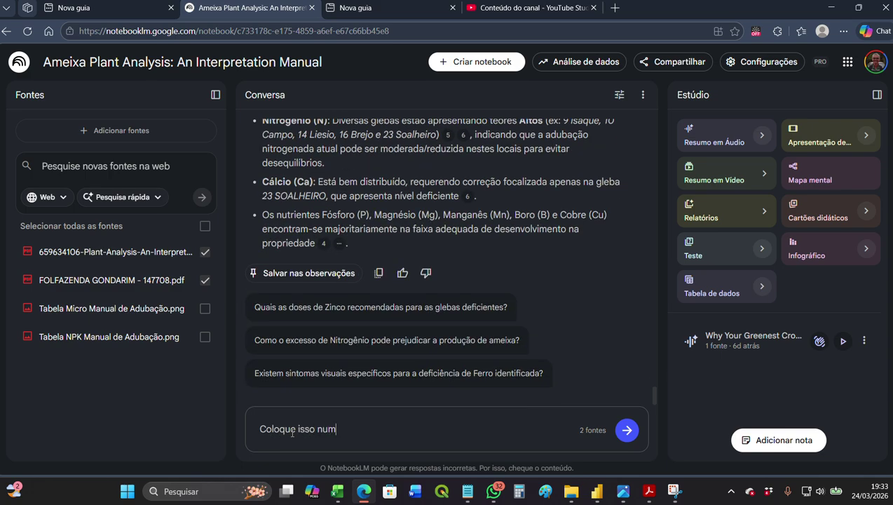
{"action": "type", "text": "a tabela para faci"}
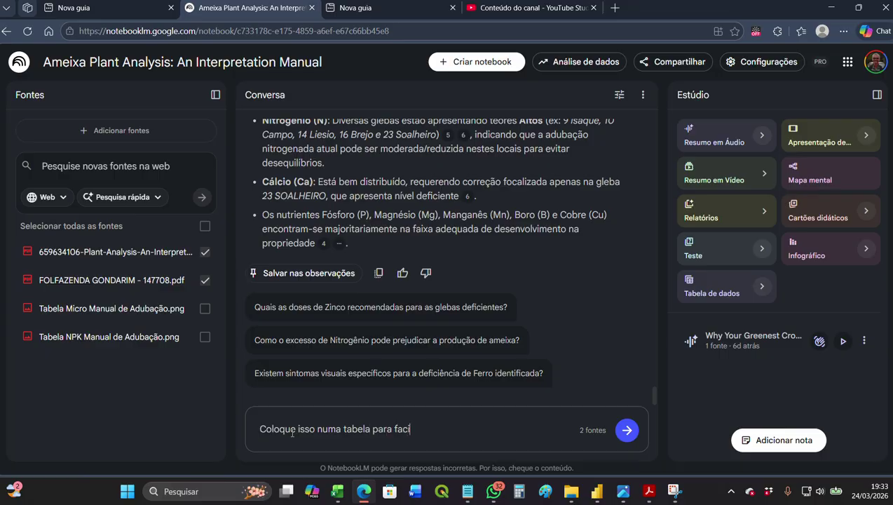
{"action": "type", "text": "litar a interpretação"}
{"action": "key", "text": "Return"}
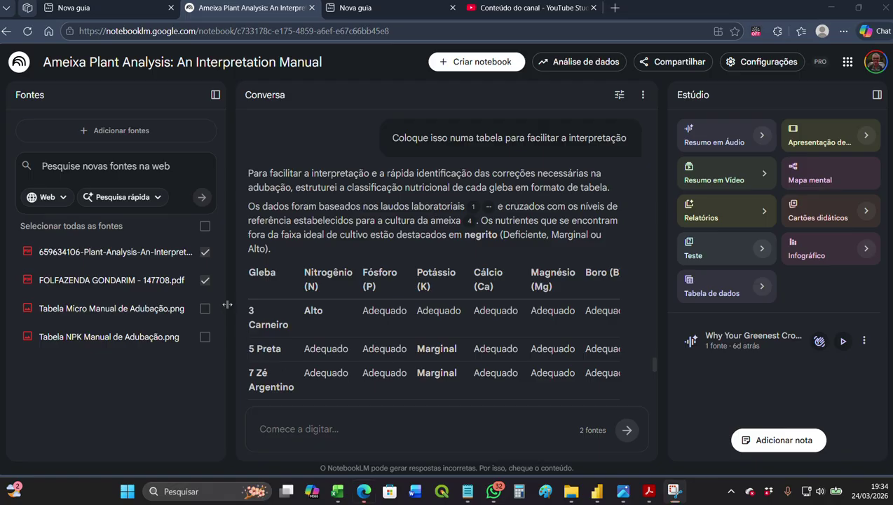
Step: Widen the Conversa area by narrowing Fontes and Estúdio, and bring the table's columns through Zinco (Zn) into view
{"action": "left_click_drag", "start_coordinate": [228, 307], "coordinate": [172, 303]}
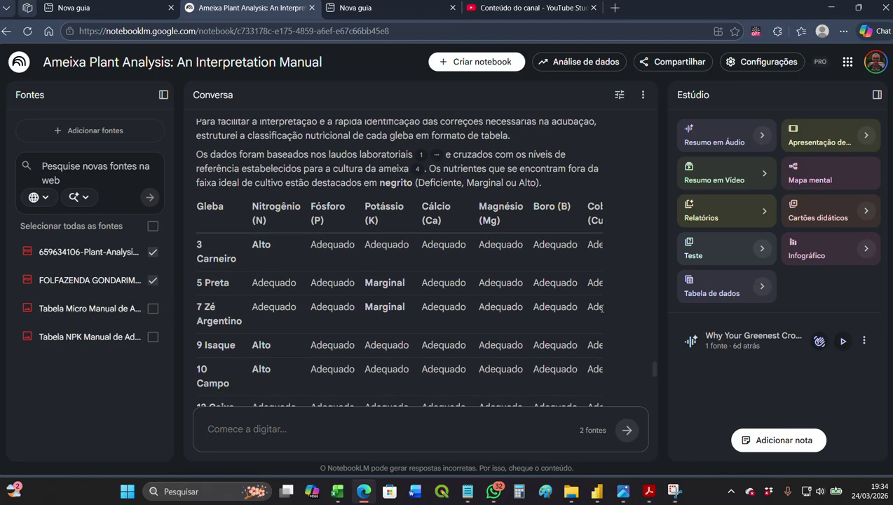
{"action": "left_click_drag", "start_coordinate": [659, 293], "coordinate": [713, 290]}
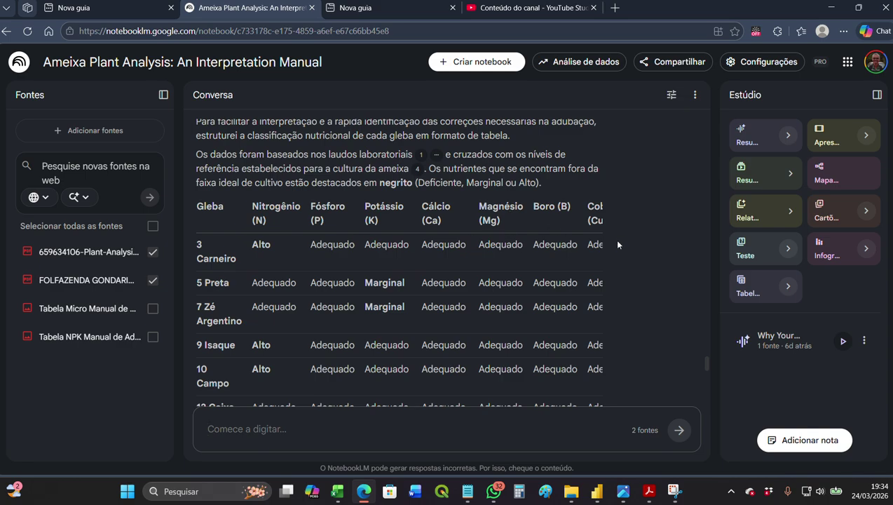
{"action": "left_click_drag", "start_coordinate": [586, 243], "coordinate": [640, 248]}
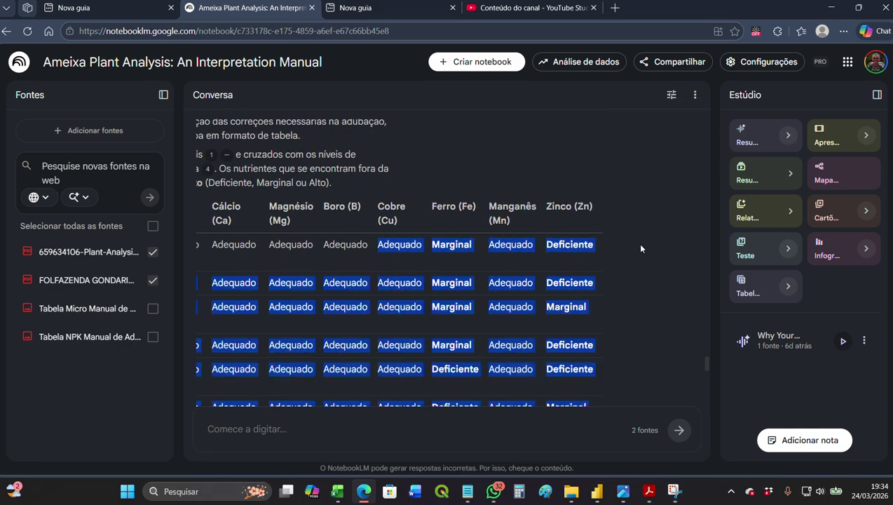
{"action": "left_click", "coordinate": [569, 266]}
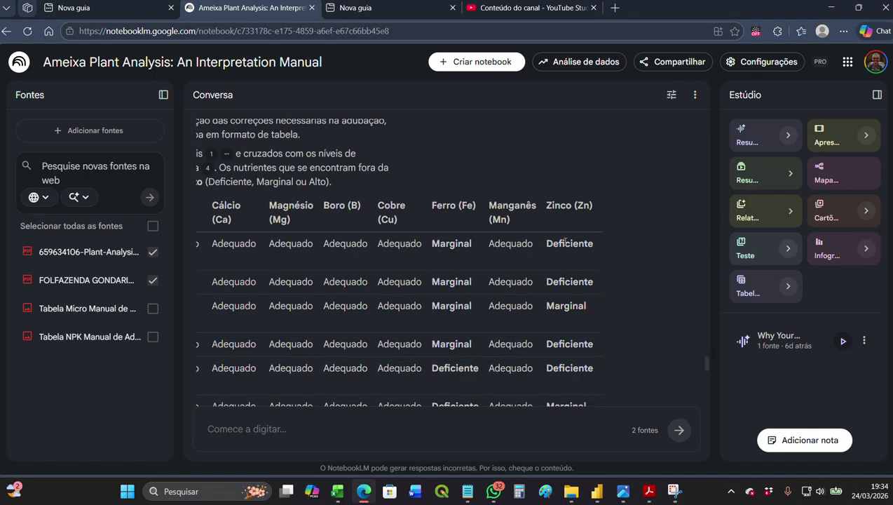
Step: Examine the Cálcio to Zinco classifications across all plots in the generated table
{"action": "scroll", "coordinate": [565, 277], "scroll_direction": "down", "scroll_amount": 1}
{"action": "scroll", "coordinate": [565, 282], "scroll_direction": "down", "scroll_amount": 5}
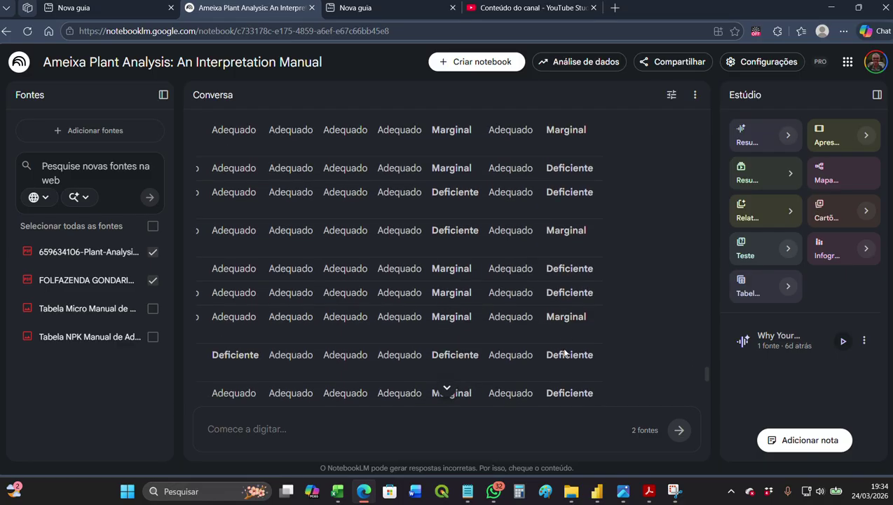
{"action": "scroll", "coordinate": [565, 372], "scroll_direction": "up", "scroll_amount": 5}
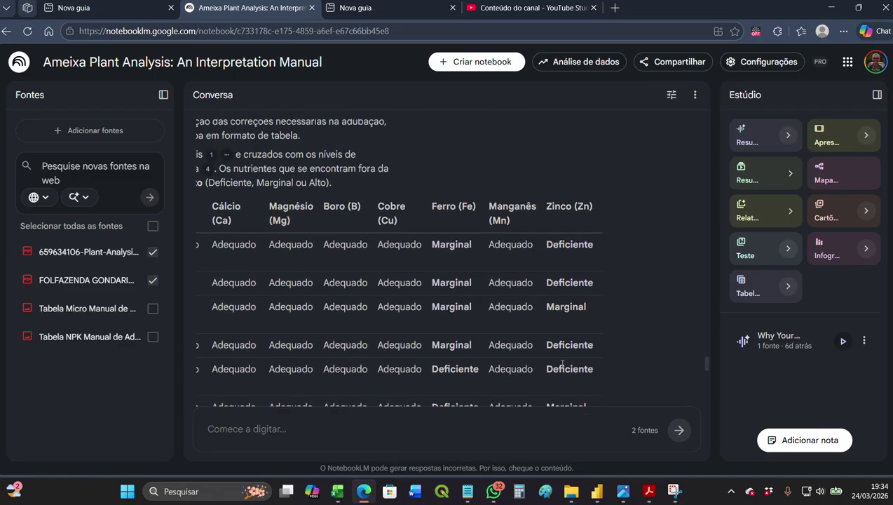
{"action": "scroll", "coordinate": [519, 247], "scroll_direction": "down", "scroll_amount": 1}
{"action": "scroll", "coordinate": [469, 222], "scroll_direction": "up", "scroll_amount": 1}
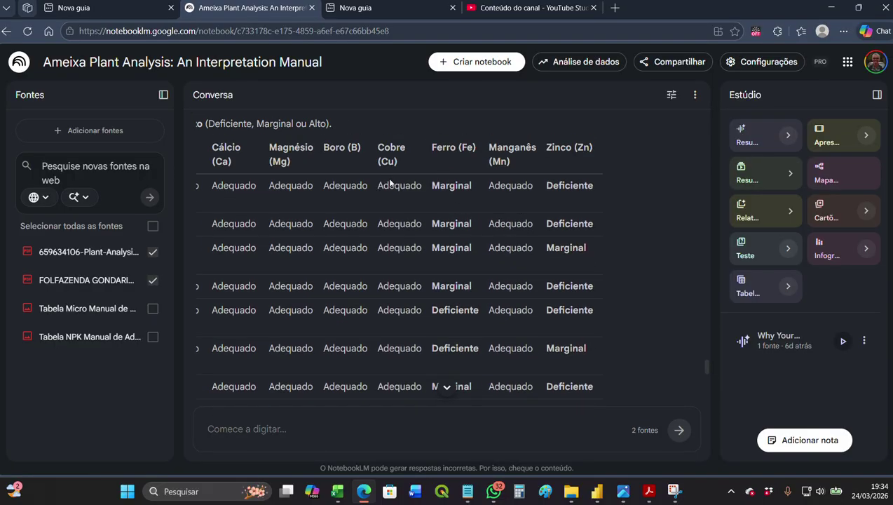
{"action": "scroll", "coordinate": [344, 181], "scroll_direction": "down", "scroll_amount": 1}
{"action": "scroll", "coordinate": [343, 181], "scroll_direction": "down", "scroll_amount": 5}
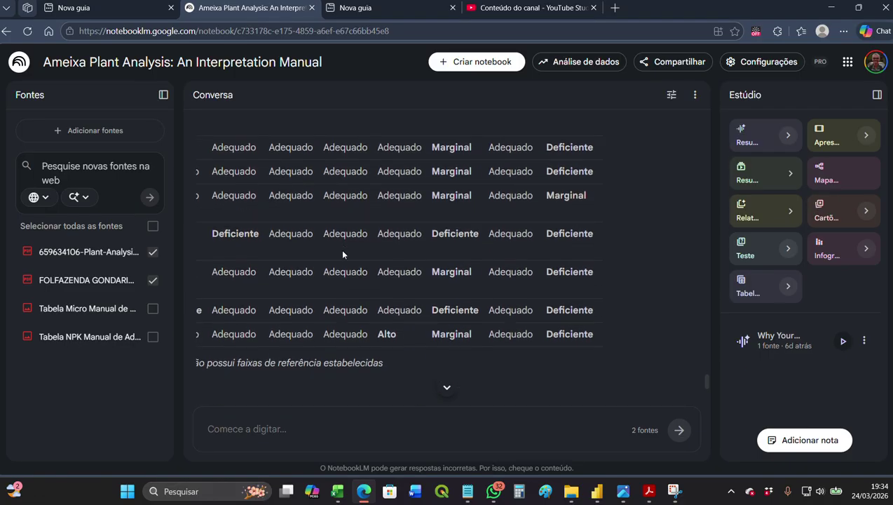
{"action": "scroll", "coordinate": [350, 303], "scroll_direction": "up", "scroll_amount": 4}
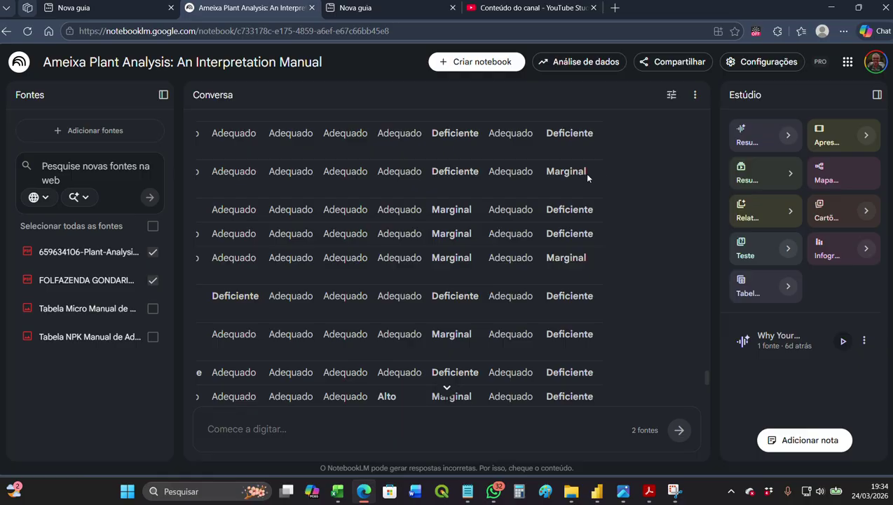
Step: Review the table's Gleba, N, P and K columns and the "Principais pontos de ação a partir da tabela" beneath it
{"action": "left_click_drag", "start_coordinate": [584, 171], "coordinate": [159, 165]}
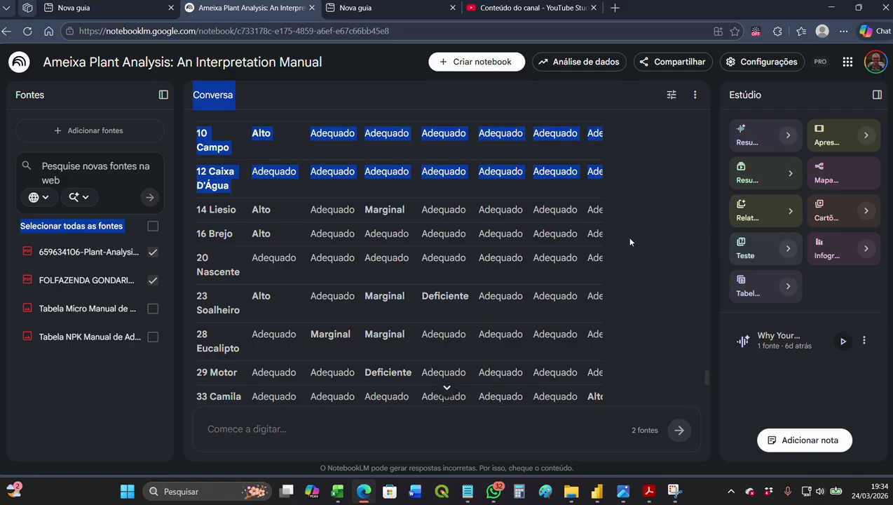
{"action": "left_click", "coordinate": [534, 283]}
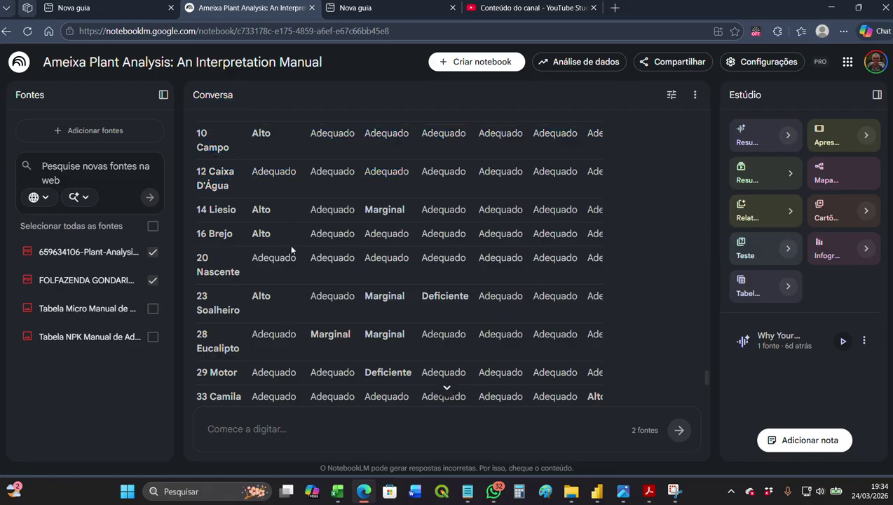
{"action": "scroll", "coordinate": [290, 197], "scroll_direction": "down", "scroll_amount": 1}
{"action": "scroll", "coordinate": [288, 193], "scroll_direction": "down", "scroll_amount": 3}
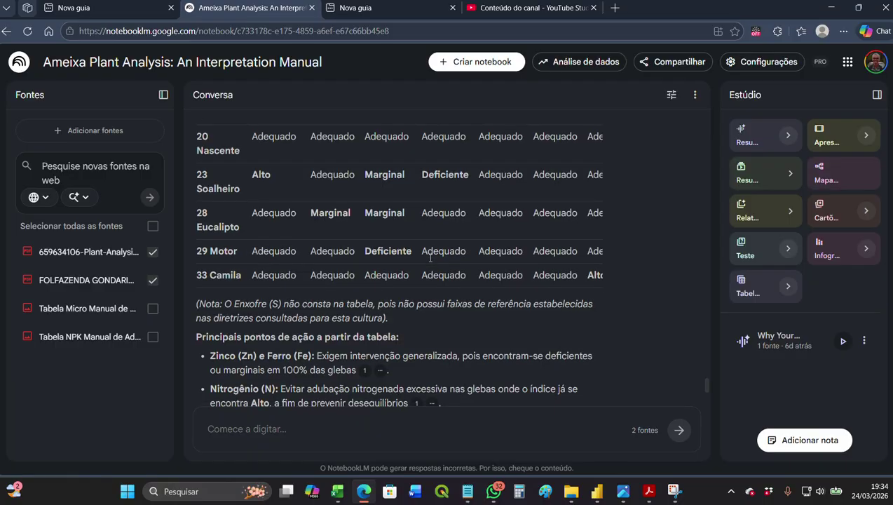
{"action": "scroll", "coordinate": [425, 261], "scroll_direction": "down", "scroll_amount": 3}
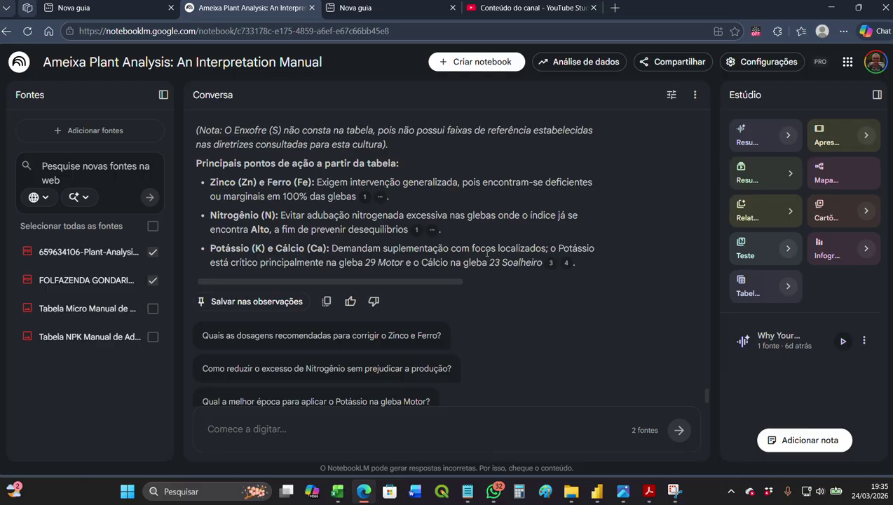
{"action": "scroll", "coordinate": [532, 252], "scroll_direction": "down", "scroll_amount": 1}
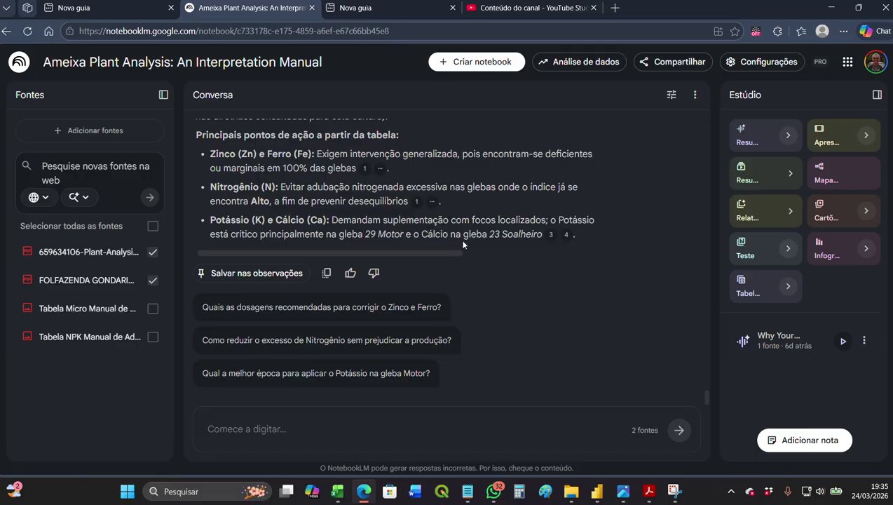
{"action": "scroll", "coordinate": [525, 234], "scroll_direction": "up", "scroll_amount": 8}
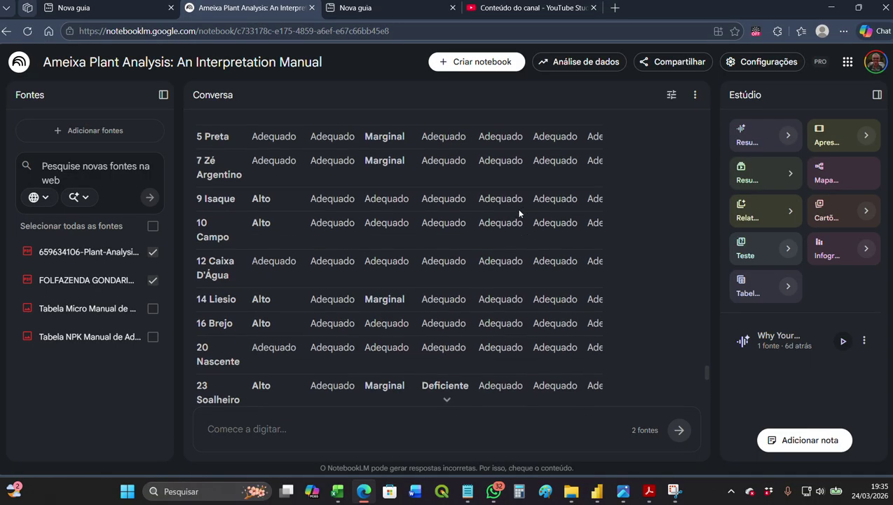
{"action": "scroll", "coordinate": [468, 219], "scroll_direction": "down", "scroll_amount": 5}
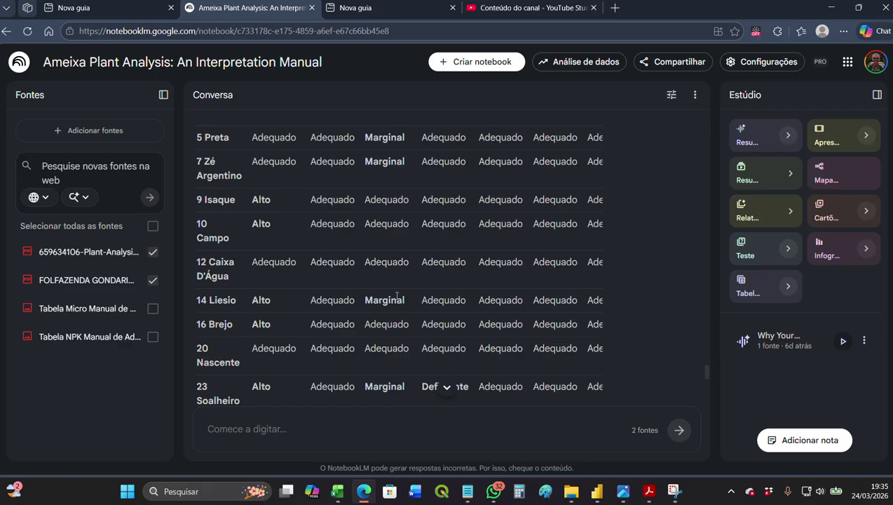
{"action": "scroll", "coordinate": [396, 299], "scroll_direction": "up", "scroll_amount": 5}
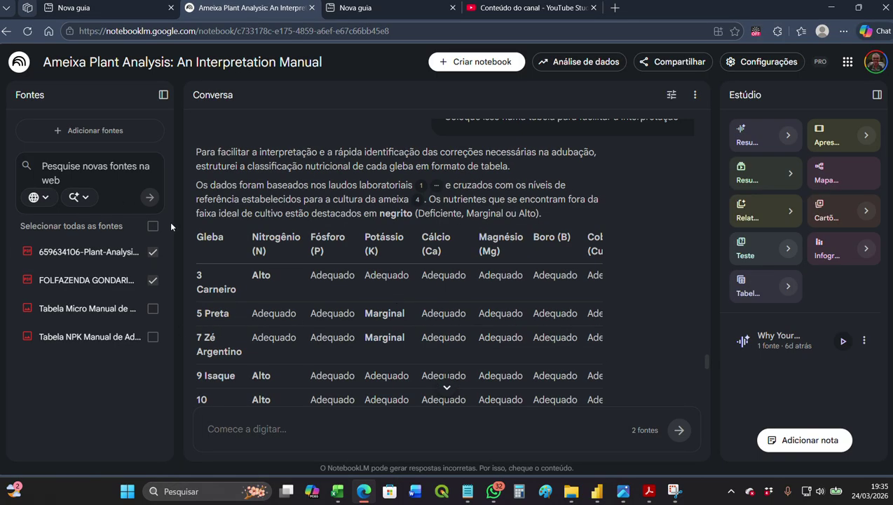
{"action": "scroll", "coordinate": [284, 252], "scroll_direction": "down", "scroll_amount": 4}
{"action": "scroll", "coordinate": [286, 258], "scroll_direction": "down", "scroll_amount": 4}
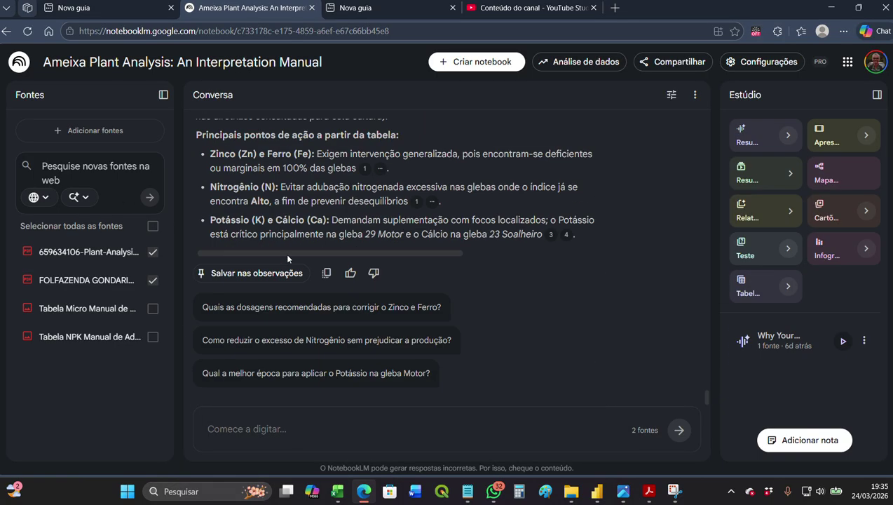
Step: Exclude the 659634106-Plant-Analysis source and include the Tabela Micro and Tabela NPK Manual de Adubação images
{"action": "left_click", "coordinate": [153, 255]}
{"action": "left_click", "coordinate": [154, 310]}
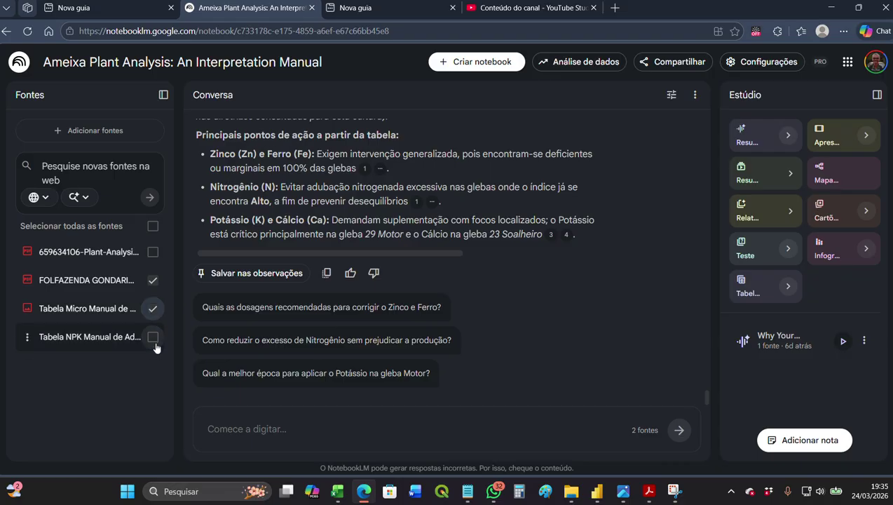
{"action": "left_click", "coordinate": [153, 337]}
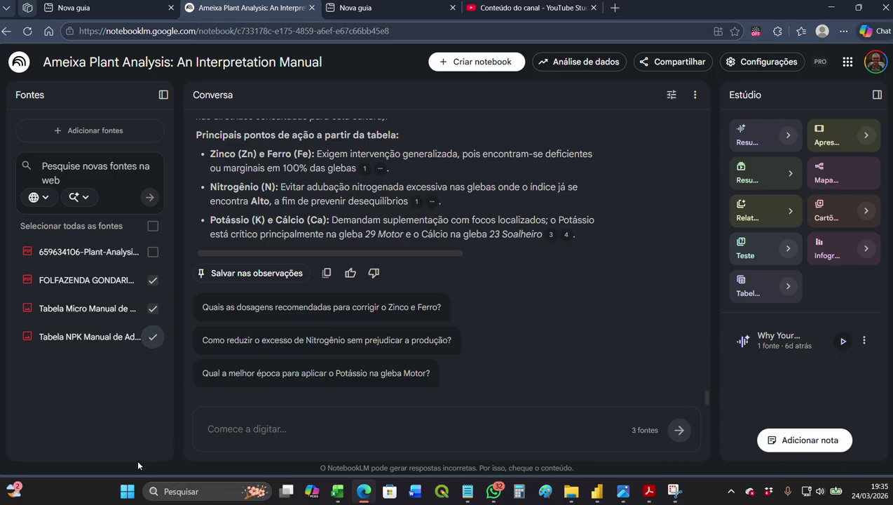
Step: Switch to the Manual de Calagem PDF and examine the N, P and K maintenance tables on page 196 and Tabela 6.5.3
{"action": "left_click", "coordinate": [649, 492]}
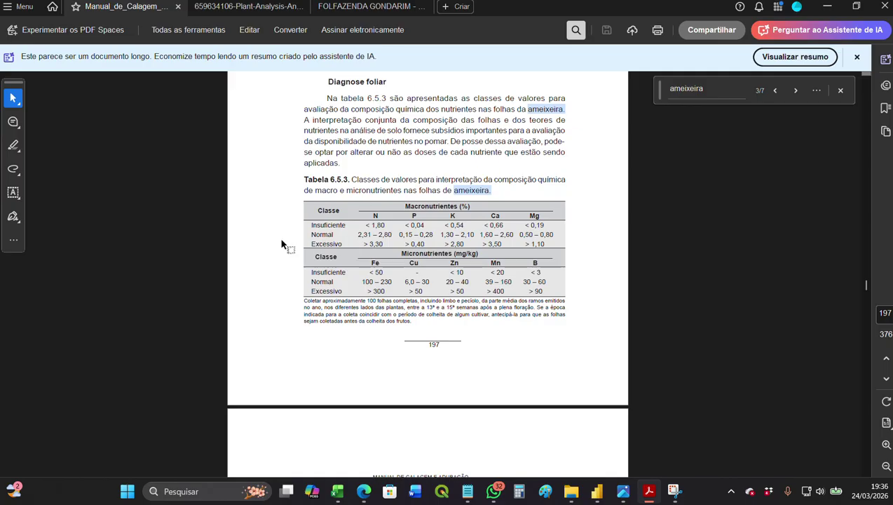
{"action": "scroll", "coordinate": [504, 285], "scroll_direction": "up", "scroll_amount": 5}
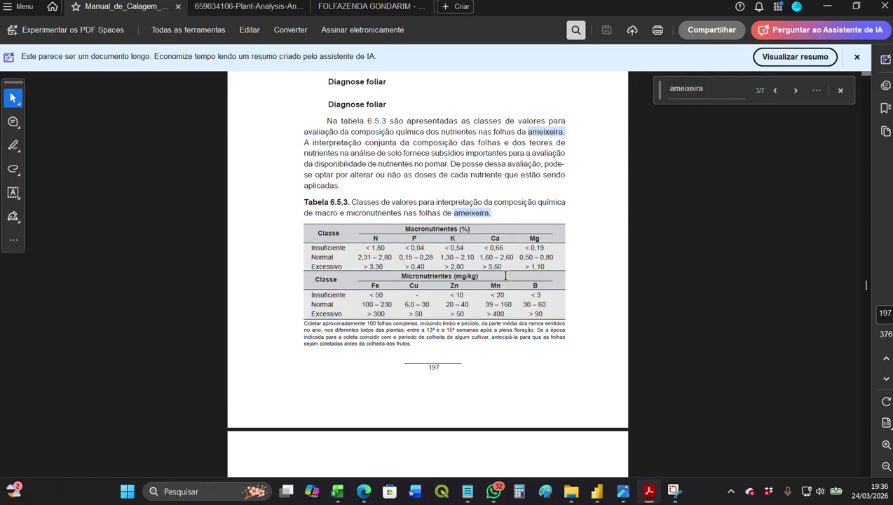
{"action": "scroll", "coordinate": [502, 272], "scroll_direction": "up", "scroll_amount": 3}
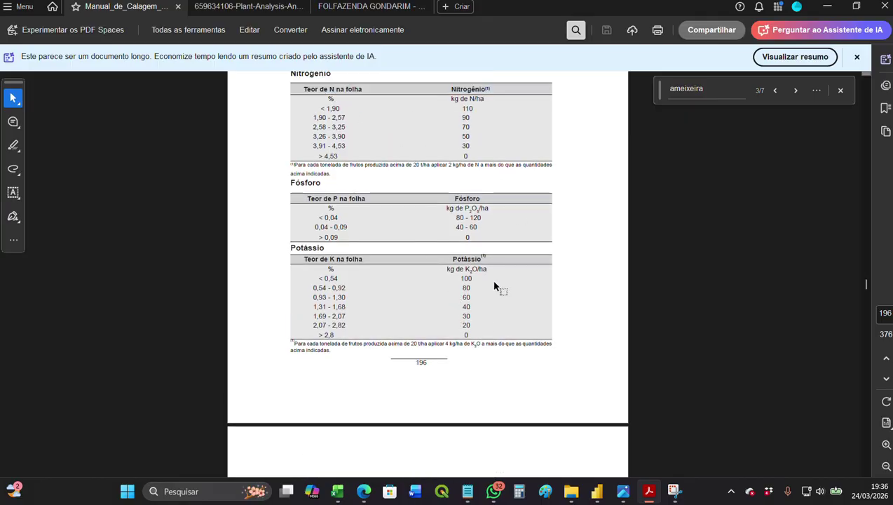
{"action": "scroll", "coordinate": [486, 291], "scroll_direction": "up", "scroll_amount": 1}
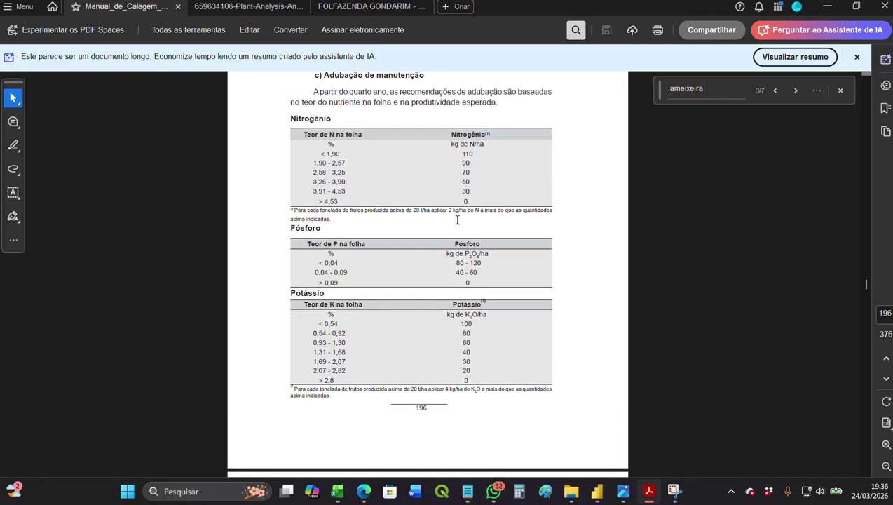
{"action": "scroll", "coordinate": [490, 246], "scroll_direction": "down", "scroll_amount": 7}
{"action": "scroll", "coordinate": [474, 327], "scroll_direction": "down", "scroll_amount": 5}
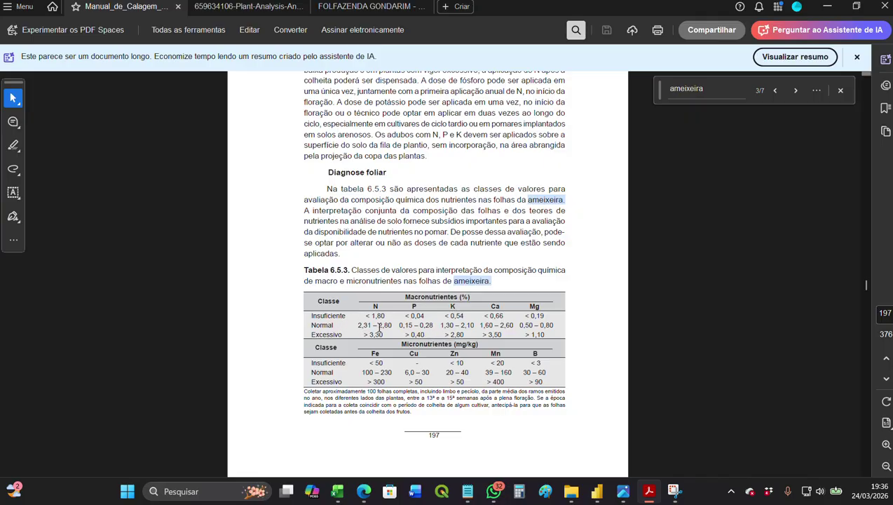
{"action": "scroll", "coordinate": [387, 325], "scroll_direction": "up", "scroll_amount": 5}
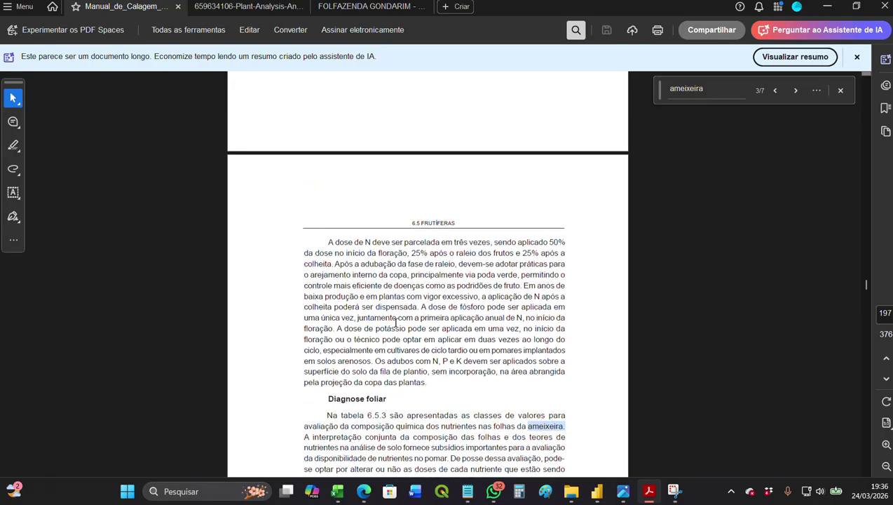
{"action": "scroll", "coordinate": [394, 322], "scroll_direction": "up", "scroll_amount": 8}
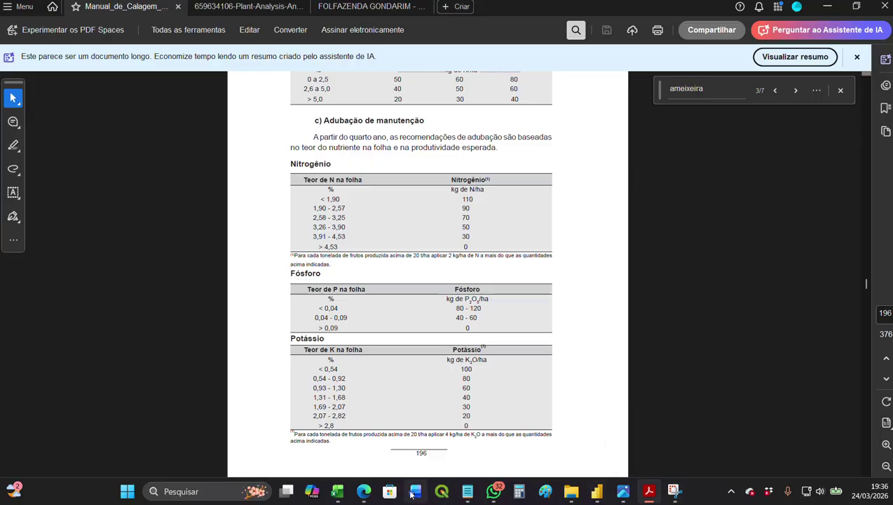
Step: Copy the Notepad prompt requesting N, P2O5, K20, B and Zn amounts per ha for each plot, and return to NotebookLM
{"action": "left_click", "coordinate": [367, 495]}
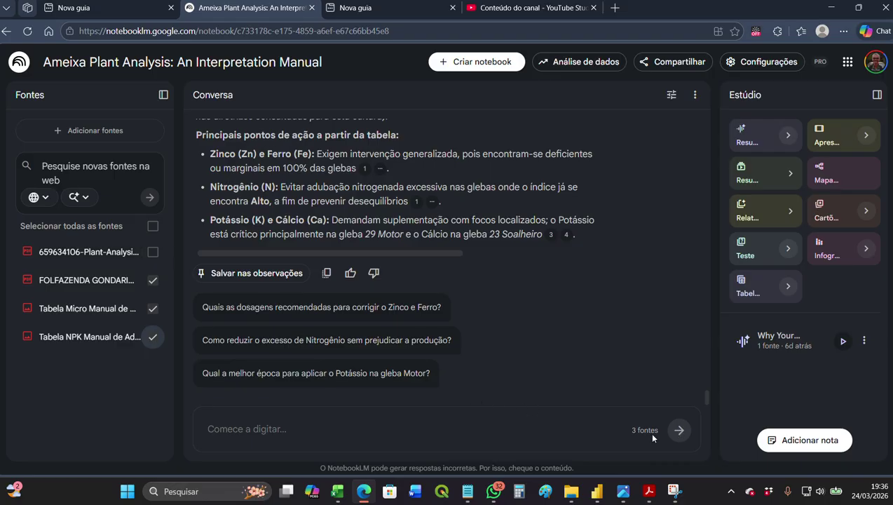
{"action": "left_click", "coordinate": [467, 491]}
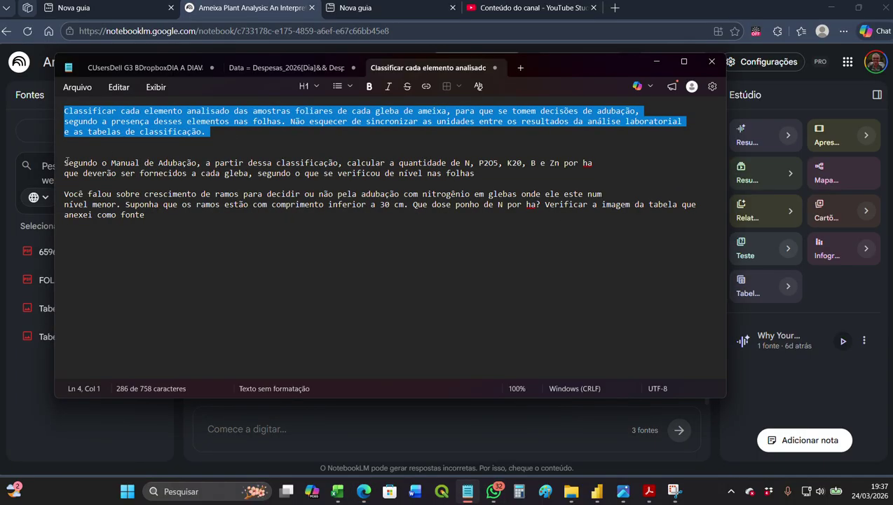
{"action": "left_click_drag", "start_coordinate": [65, 162], "coordinate": [495, 171]}
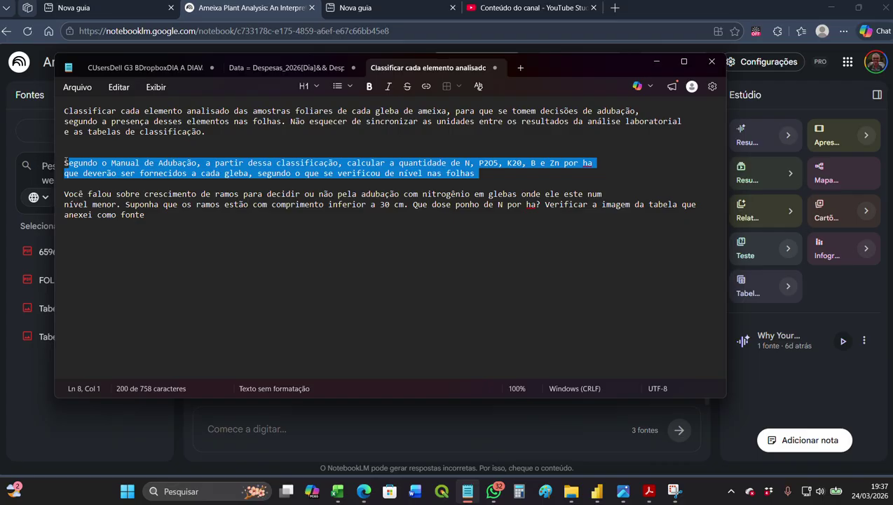
{"action": "left_click_drag", "start_coordinate": [65, 162], "coordinate": [499, 181]}
{"action": "left_click", "coordinate": [657, 62]}
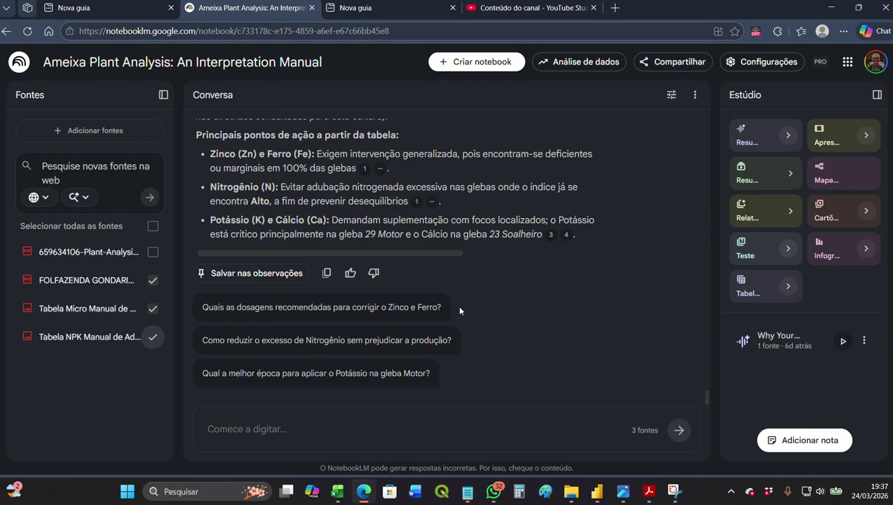
Step: Ask NotebookLM to calculate N, P2O5, K20, B and Zn per ha for each gleba from the leaf levels, following the Manual de Adubação
{"action": "left_click", "coordinate": [258, 432]}
{"action": "type", "text": "Segundo o Manual de Adubação, a partir dessa classificação, calcular a quantidade de N, P2O5, K20, B e Zn por ha que deverão ser fornecidos a cada gleba, segundo o que se verificou de nível nas folhas"}
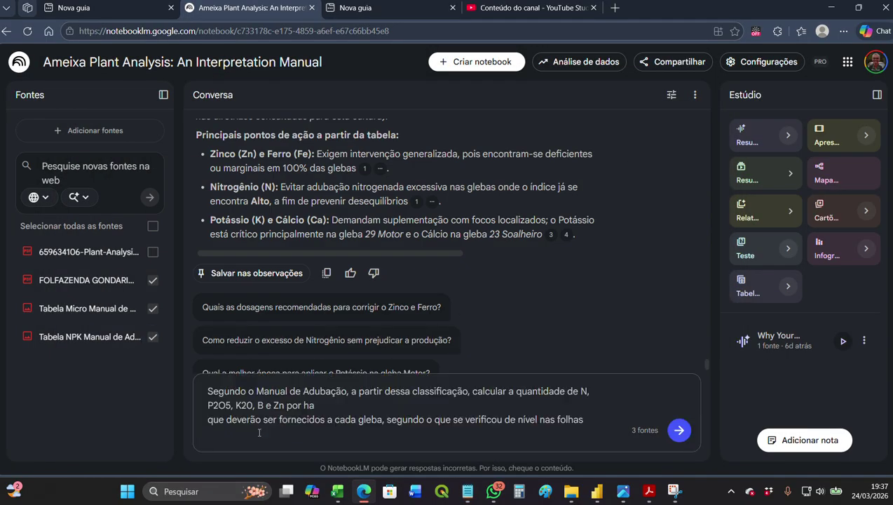
{"action": "left_click", "coordinate": [679, 430]}
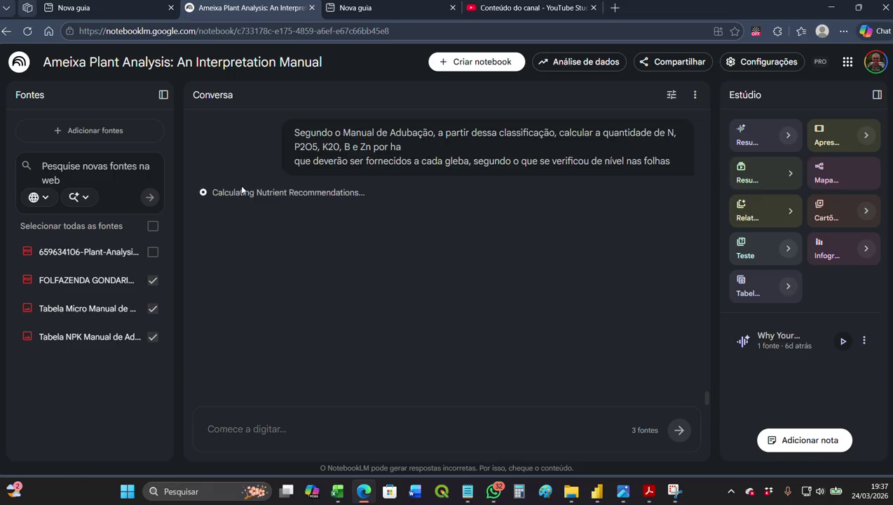
Step: Switch to the Power BI report, view Ameixa 1 for Ano 2024, 2025 and 2026, and open the Ameixa 2 page
{"action": "left_click", "coordinate": [597, 492]}
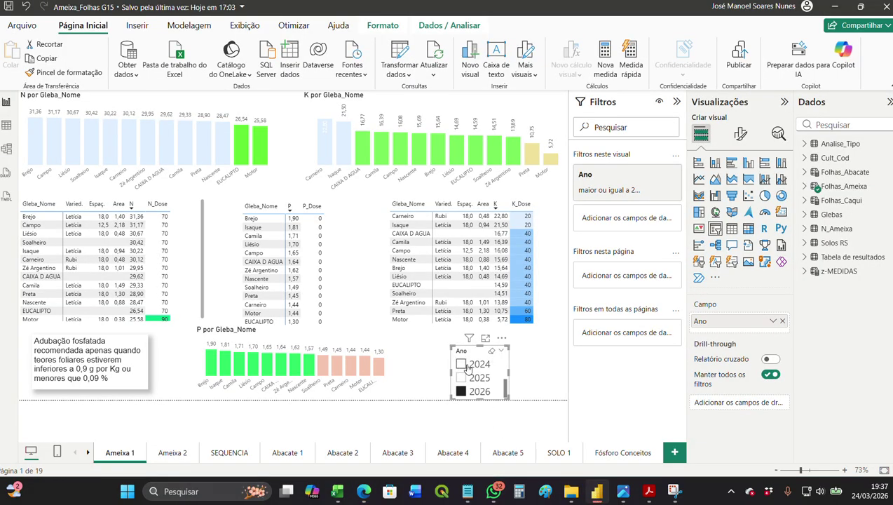
{"action": "scroll", "coordinate": [468, 368], "scroll_direction": "up", "scroll_amount": 3}
{"action": "scroll", "coordinate": [470, 371], "scroll_direction": "down", "scroll_amount": 3}
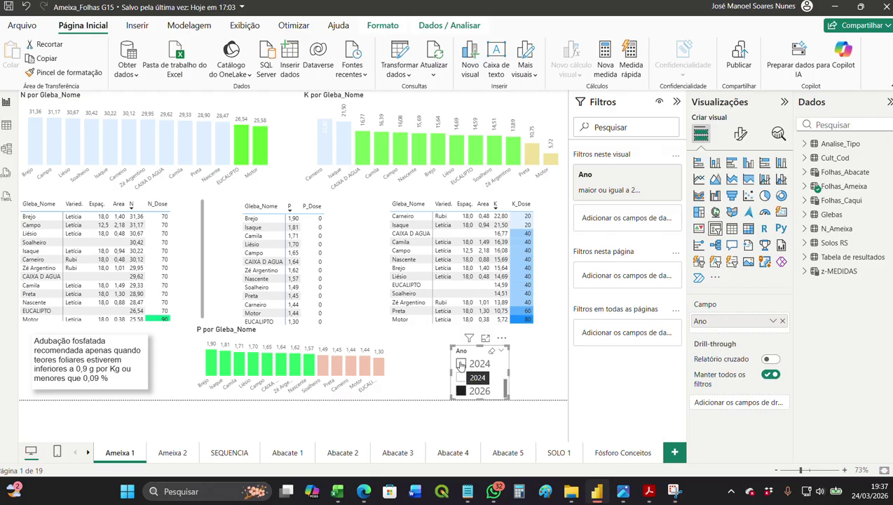
{"action": "left_click", "coordinate": [461, 364]}
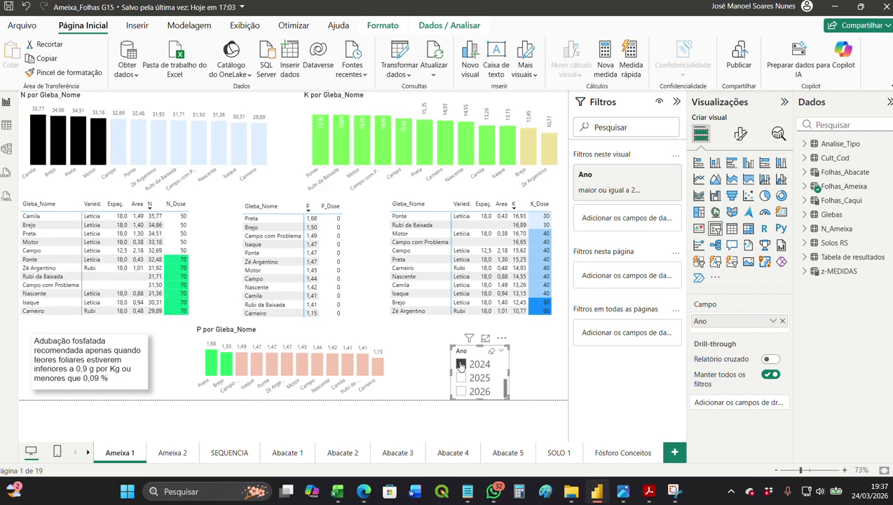
{"action": "left_click", "coordinate": [461, 377]}
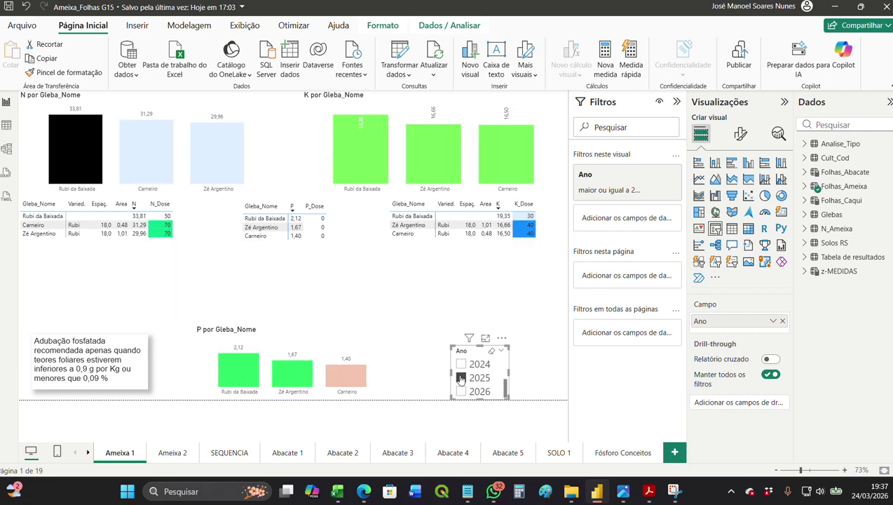
{"action": "left_click", "coordinate": [461, 392]}
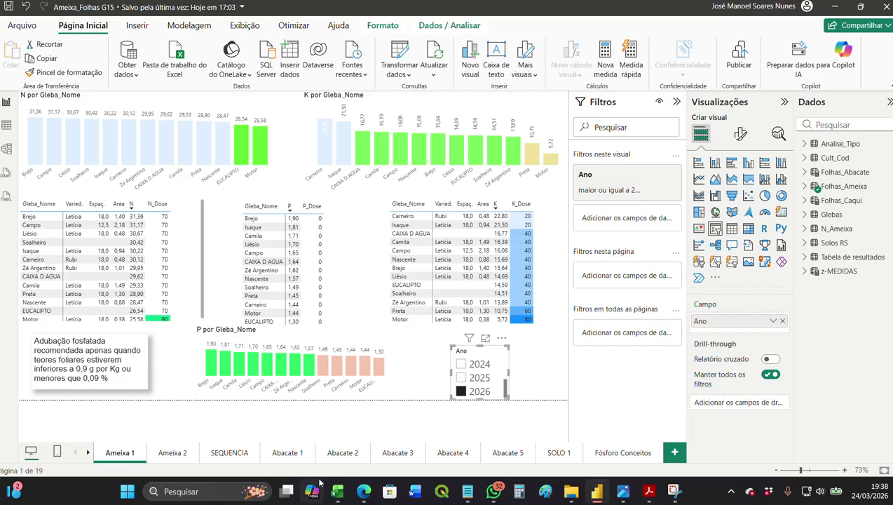
{"action": "left_click", "coordinate": [170, 453]}
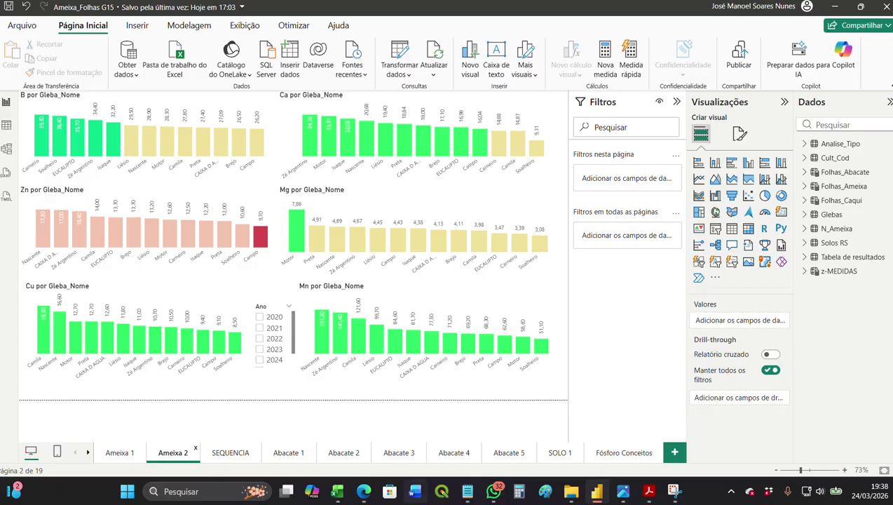
Step: Switch back to NotebookLM and examine the answer's N, P2O5 and K2O dose table for each gleba
{"action": "mouse_move", "coordinate": [653, 494]}
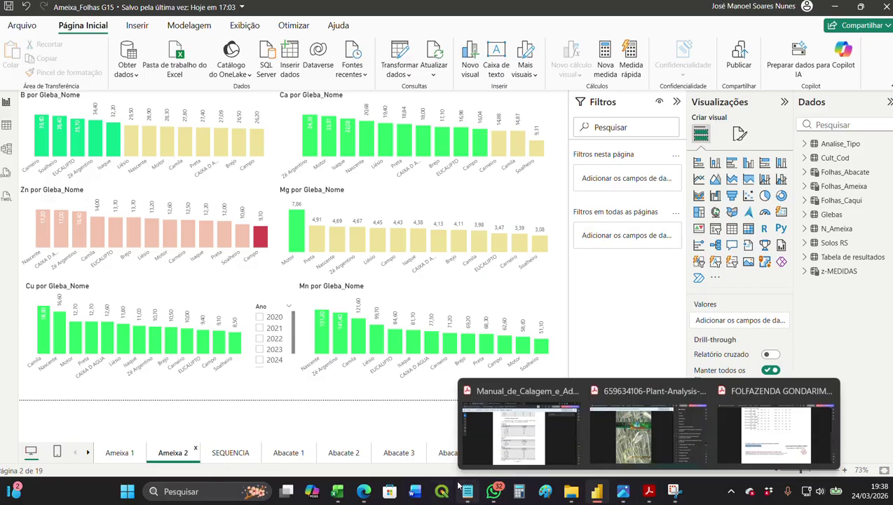
{"action": "left_click", "coordinate": [364, 493]}
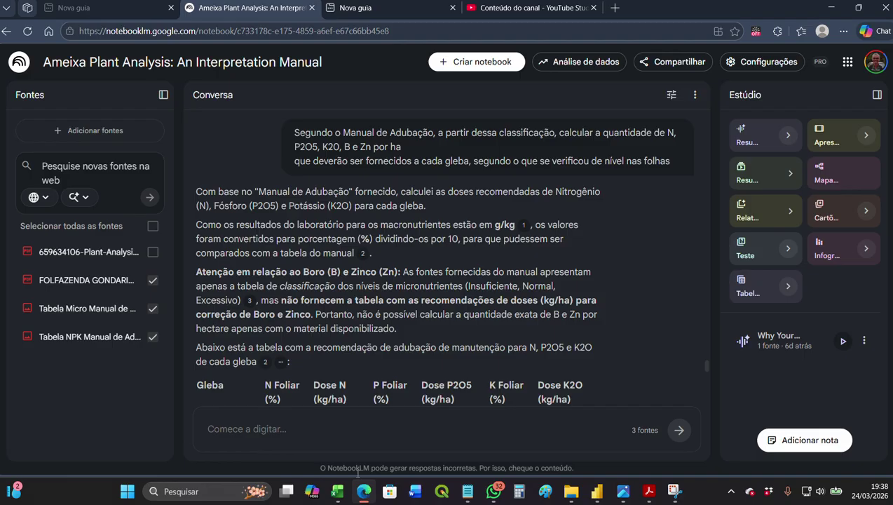
{"action": "scroll", "coordinate": [397, 311], "scroll_direction": "down", "scroll_amount": 3}
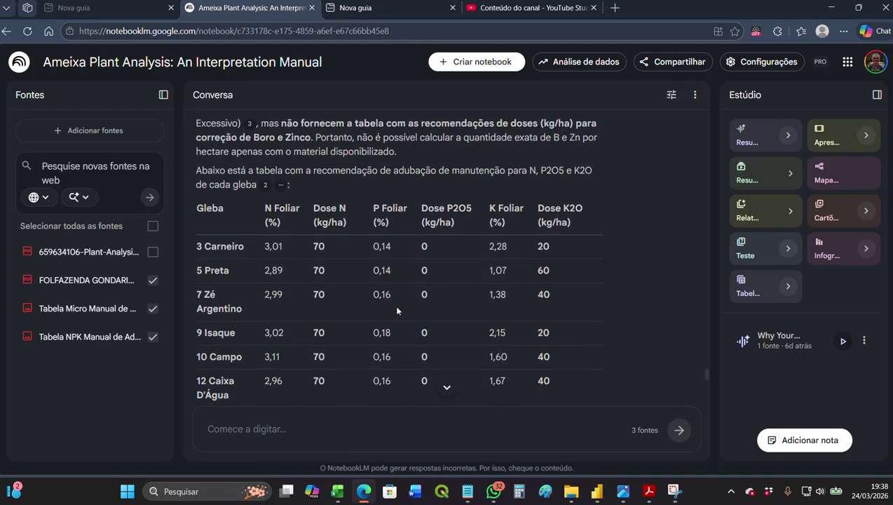
{"action": "scroll", "coordinate": [399, 308], "scroll_direction": "down", "scroll_amount": 2}
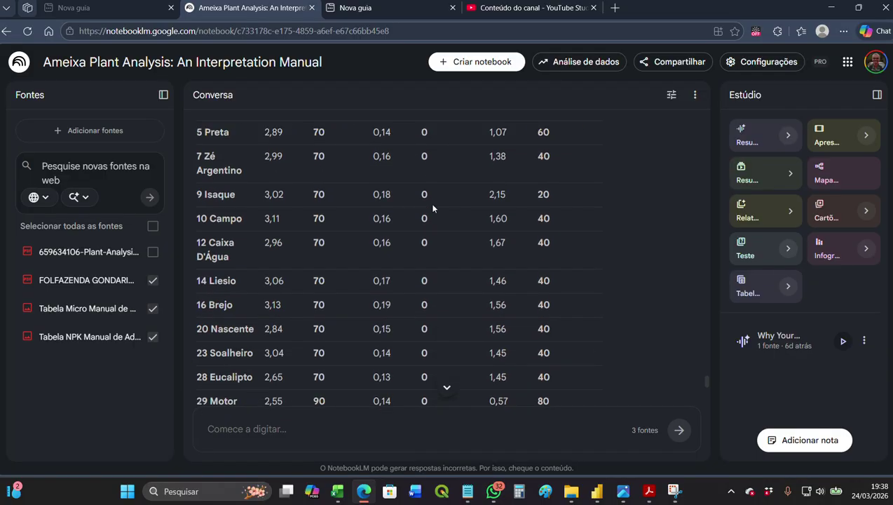
{"action": "scroll", "coordinate": [433, 209], "scroll_direction": "down", "scroll_amount": 1}
{"action": "scroll", "coordinate": [432, 208], "scroll_direction": "up", "scroll_amount": 4}
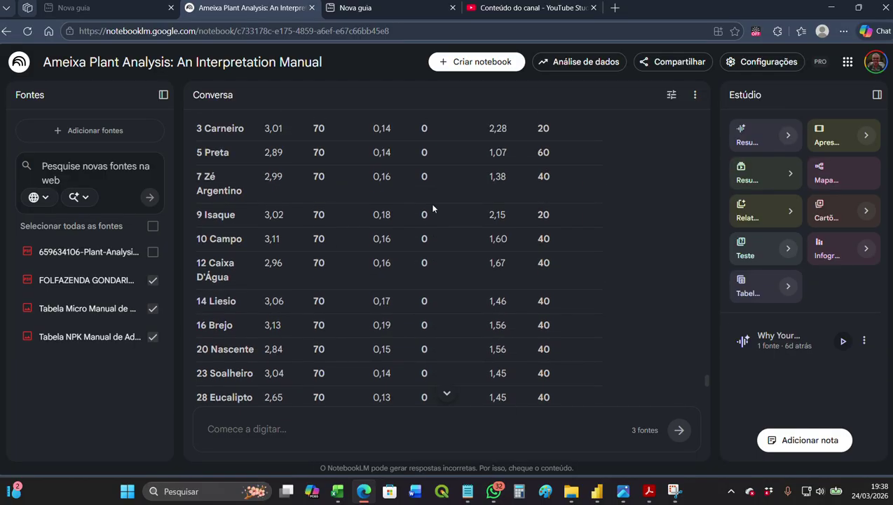
{"action": "scroll", "coordinate": [432, 208], "scroll_direction": "down", "scroll_amount": 1}
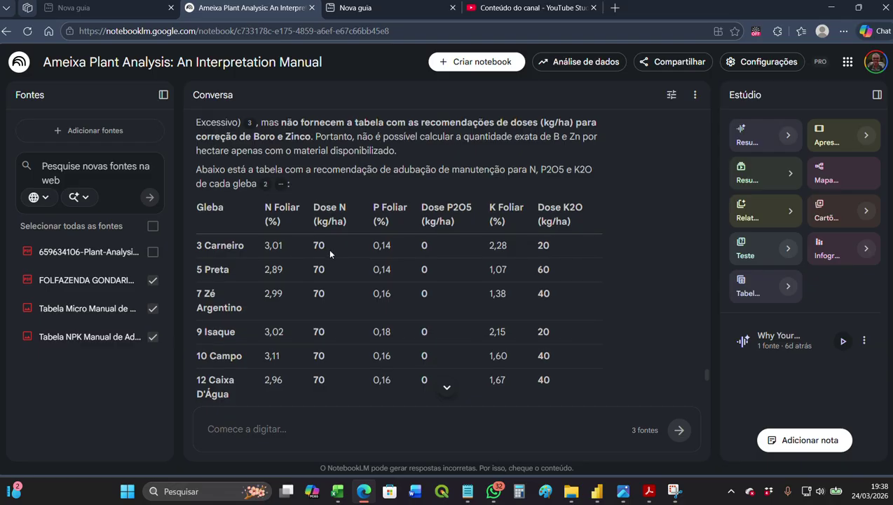
{"action": "scroll", "coordinate": [329, 252], "scroll_direction": "down", "scroll_amount": 1}
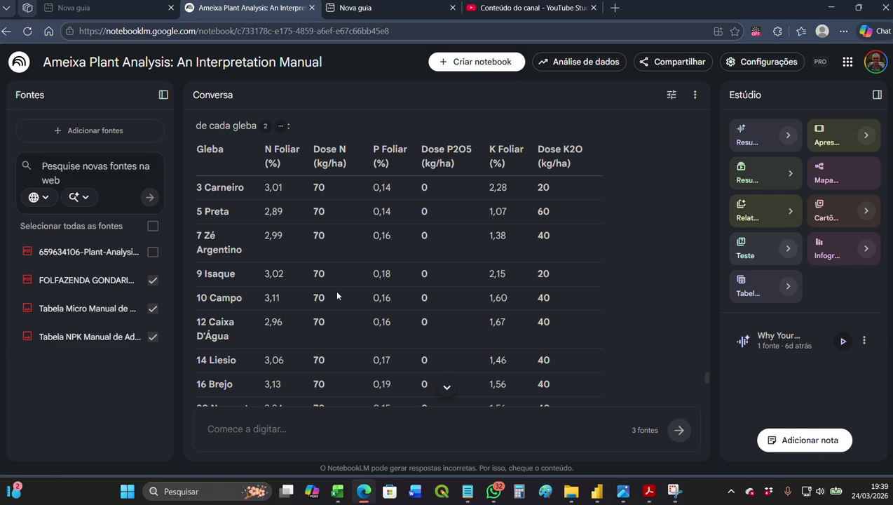
Step: Compare Power BI's N_Dose, P_Dose and K_Dose tables on the Ameixa 1 page with NotebookLM's dose table
{"action": "left_click", "coordinate": [598, 493]}
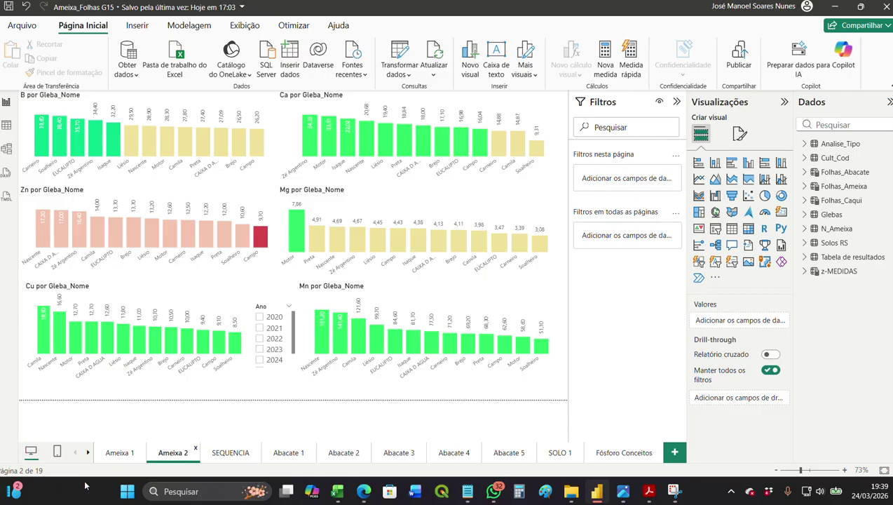
{"action": "left_click", "coordinate": [120, 454]}
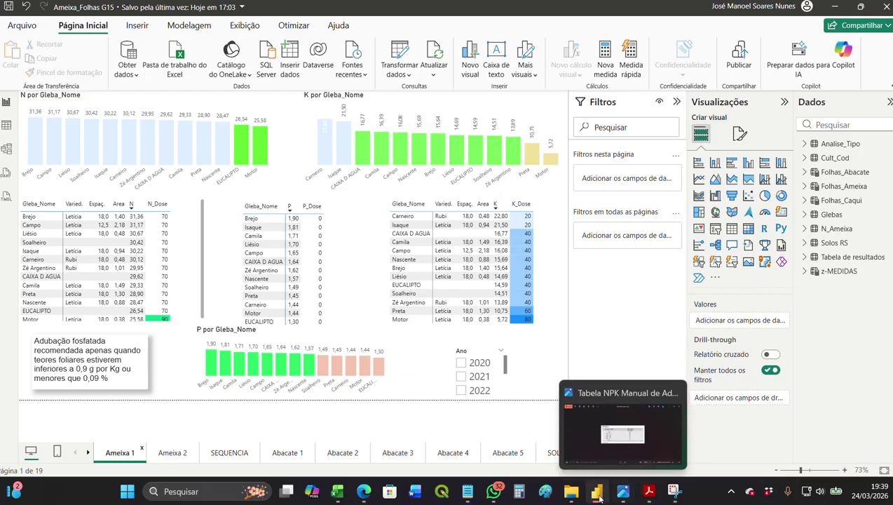
{"action": "left_click", "coordinate": [363, 496]}
{"action": "scroll", "coordinate": [351, 259], "scroll_direction": "down", "scroll_amount": 3}
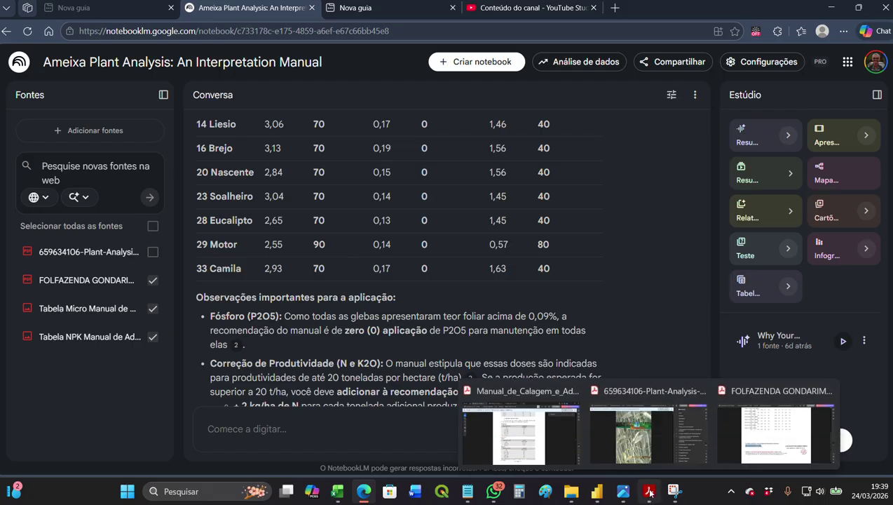
{"action": "left_click", "coordinate": [597, 496]}
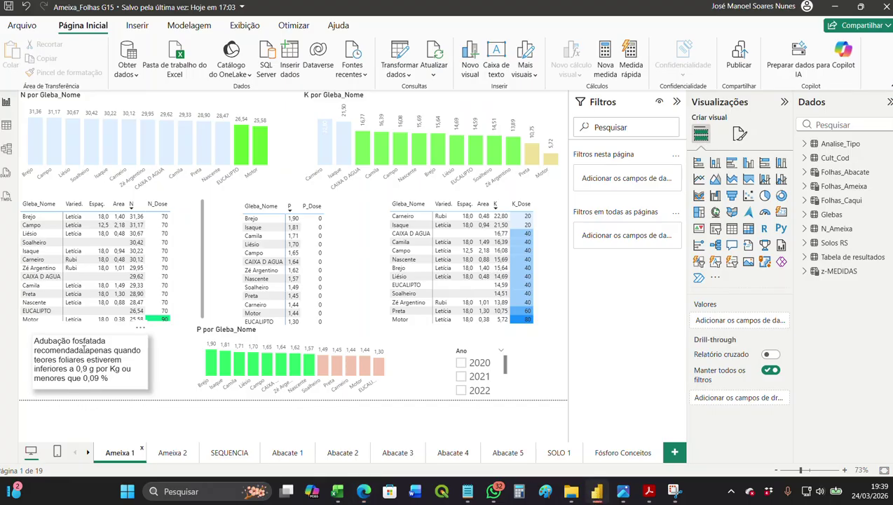
{"action": "scroll", "coordinate": [102, 316], "scroll_direction": "down", "scroll_amount": 1}
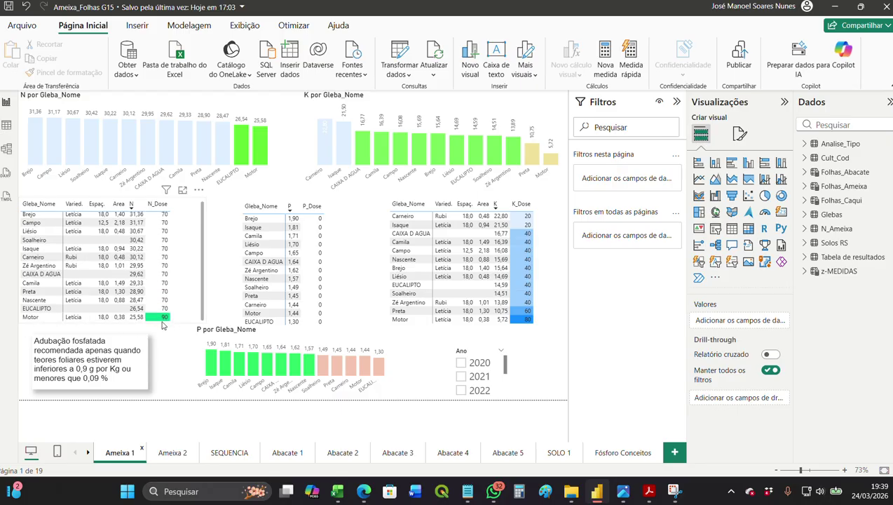
Step: Return to NotebookLM and review "Observações importantes para a aplicação" and the Dose N, P2O5 and K2O columns across all plots
{"action": "mouse_move", "coordinate": [651, 493]}
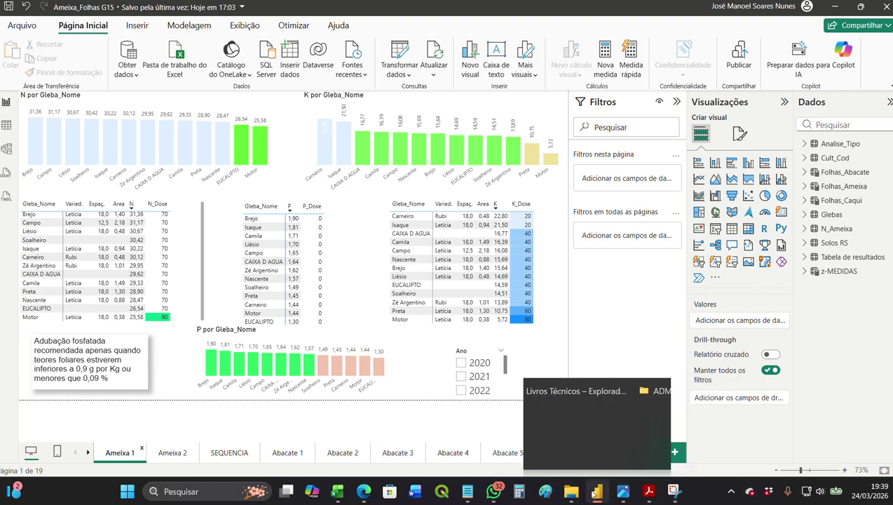
{"action": "left_click", "coordinate": [366, 494]}
{"action": "scroll", "coordinate": [346, 255], "scroll_direction": "down", "scroll_amount": 2}
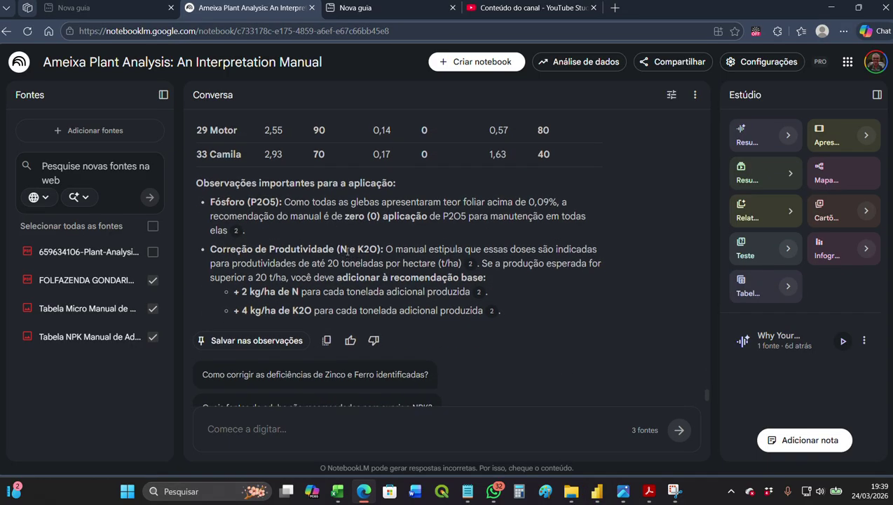
{"action": "scroll", "coordinate": [347, 251], "scroll_direction": "up", "scroll_amount": 7}
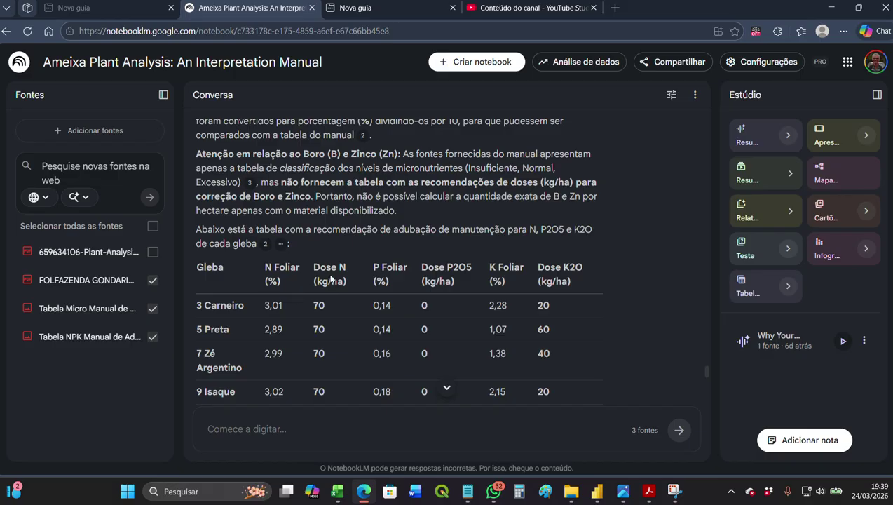
{"action": "scroll", "coordinate": [459, 283], "scroll_direction": "down", "scroll_amount": 4}
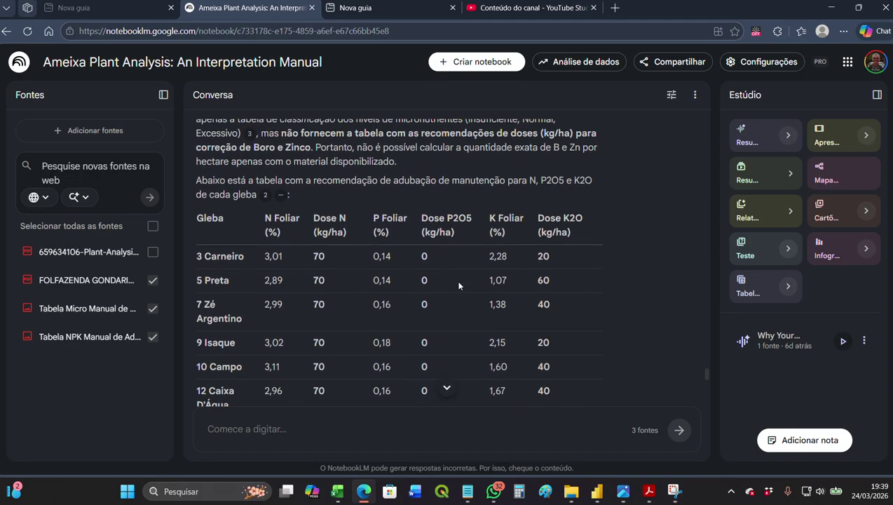
{"action": "scroll", "coordinate": [461, 248], "scroll_direction": "down", "scroll_amount": 2}
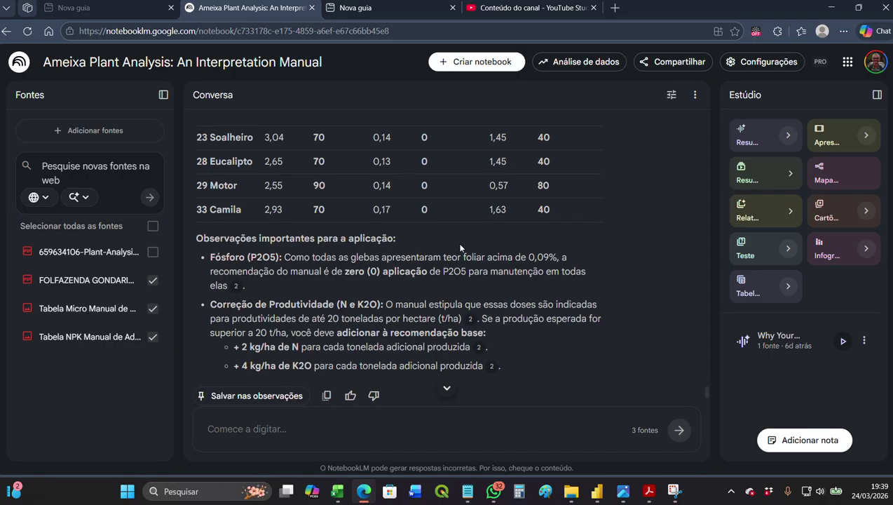
{"action": "scroll", "coordinate": [460, 247], "scroll_direction": "up", "scroll_amount": 6}
{"action": "scroll", "coordinate": [461, 247], "scroll_direction": "down", "scroll_amount": 2}
{"action": "scroll", "coordinate": [460, 247], "scroll_direction": "down", "scroll_amount": 3}
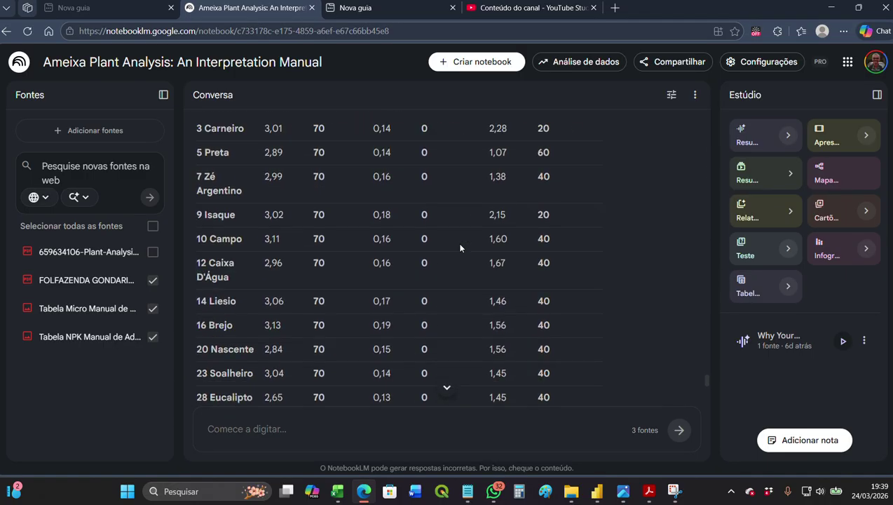
{"action": "scroll", "coordinate": [459, 252], "scroll_direction": "up", "scroll_amount": 5}
{"action": "scroll", "coordinate": [459, 257], "scroll_direction": "down", "scroll_amount": 3}
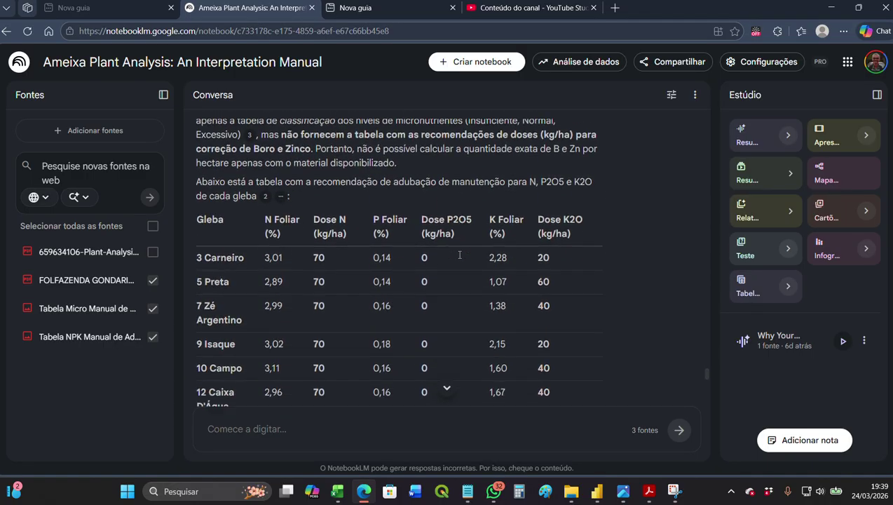
{"action": "scroll", "coordinate": [565, 174], "scroll_direction": "down", "scroll_amount": 3}
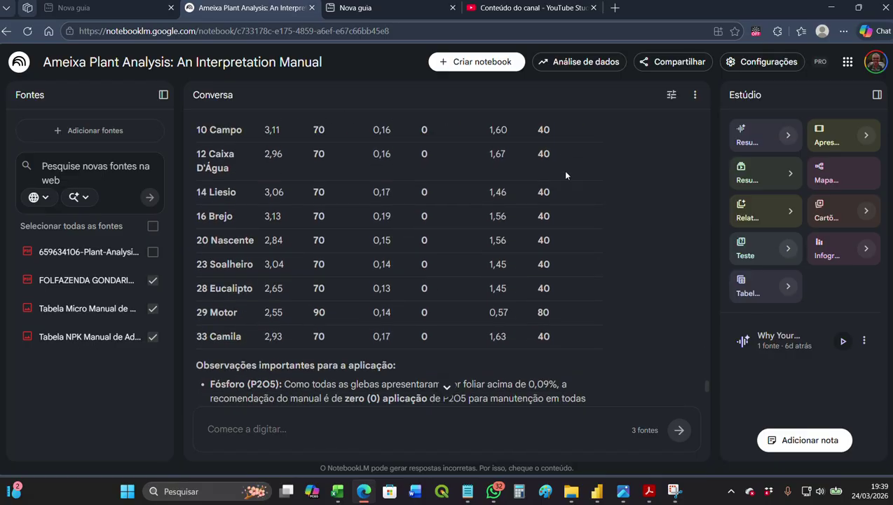
{"action": "scroll", "coordinate": [573, 342], "scroll_direction": "up", "scroll_amount": 4}
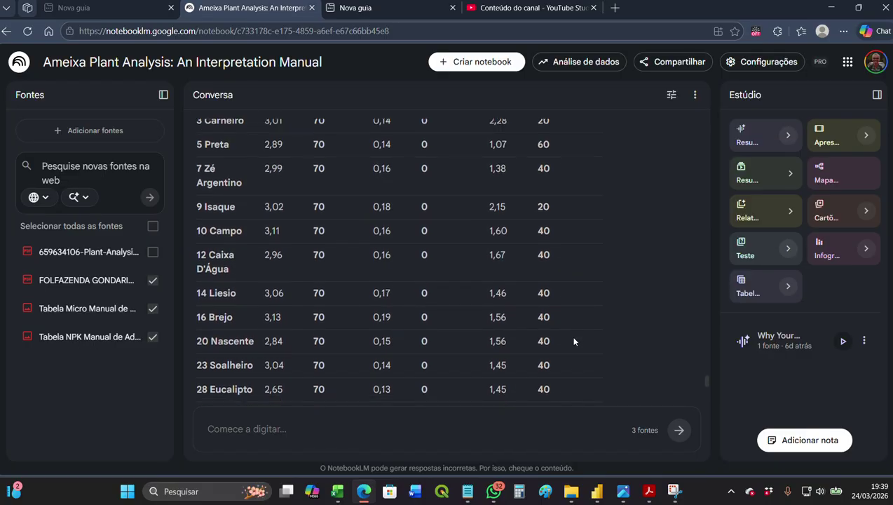
{"action": "scroll", "coordinate": [574, 342], "scroll_direction": "down", "scroll_amount": 2}
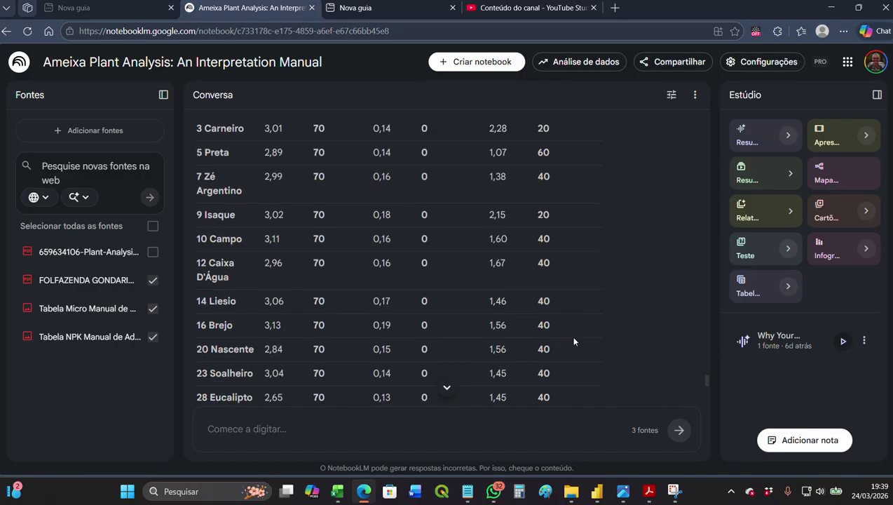
{"action": "scroll", "coordinate": [575, 340], "scroll_direction": "up", "scroll_amount": 1}
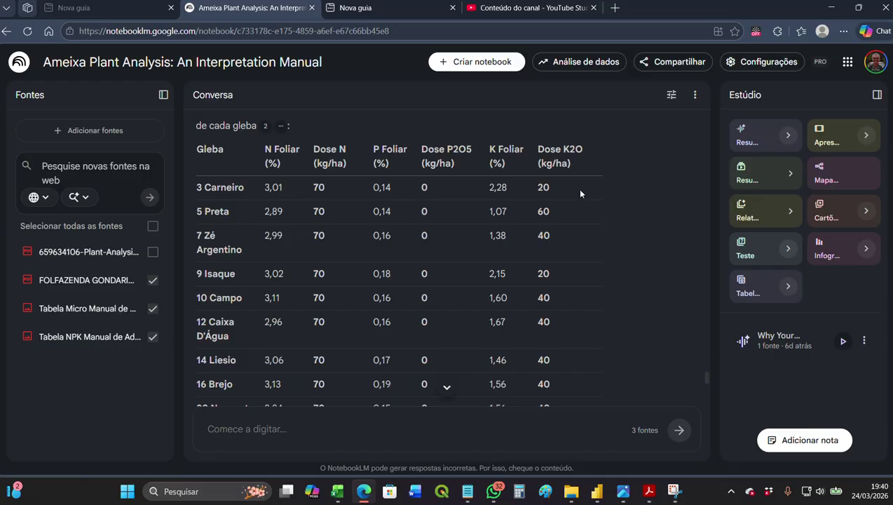
Step: Check the N_Dose, P_Dose and K_Dose tables once more in Power BI, and return to NotebookLM
{"action": "mouse_move", "coordinate": [650, 497]}
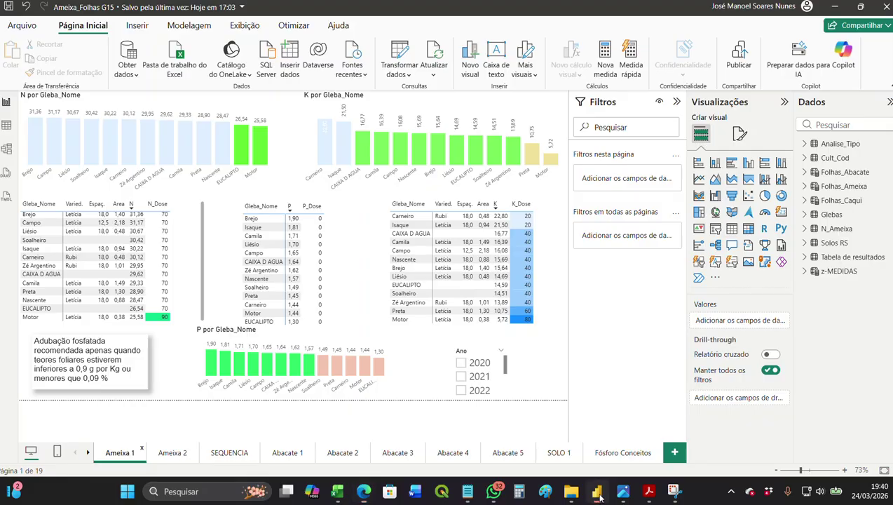
{"action": "left_click", "coordinate": [598, 494]}
{"action": "left_click", "coordinate": [364, 493]}
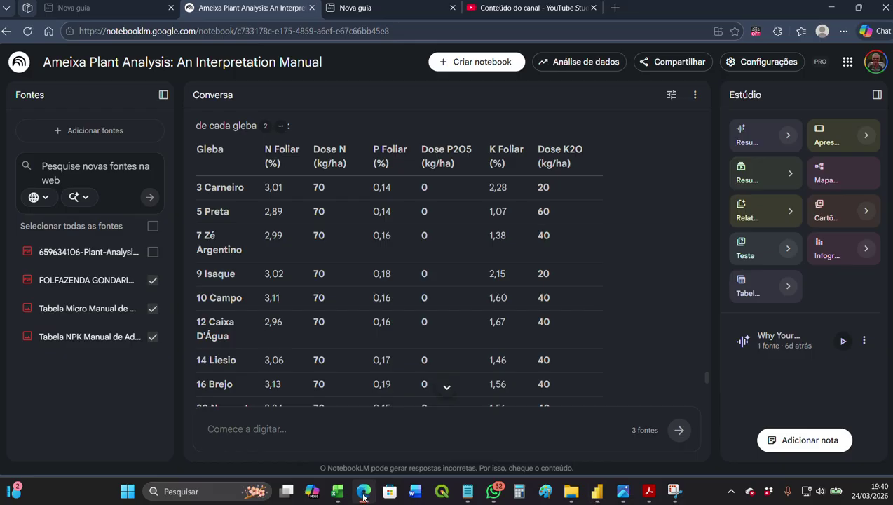
Step: Review the remaining plots' dose rows and the Fósforo and Correção de Produtividade notes under the dose table
{"action": "scroll", "coordinate": [304, 311], "scroll_direction": "down", "scroll_amount": 2}
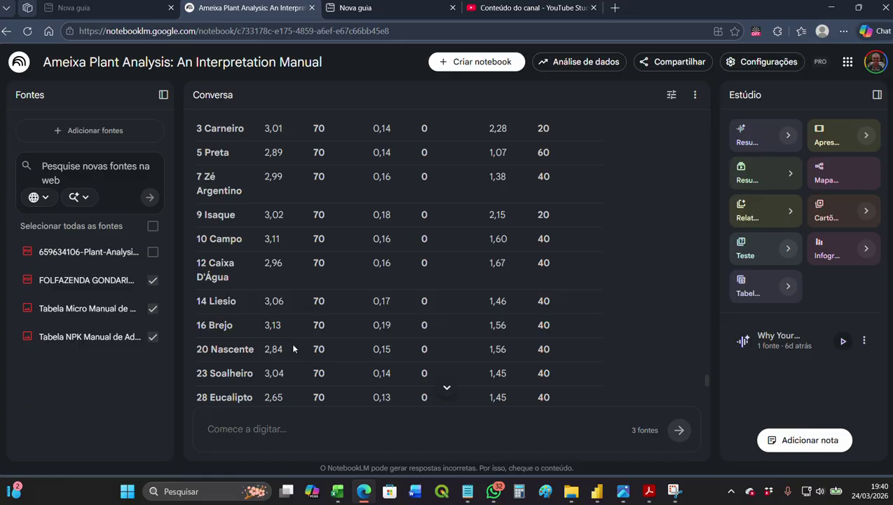
{"action": "scroll", "coordinate": [572, 351], "scroll_direction": "down", "scroll_amount": 5}
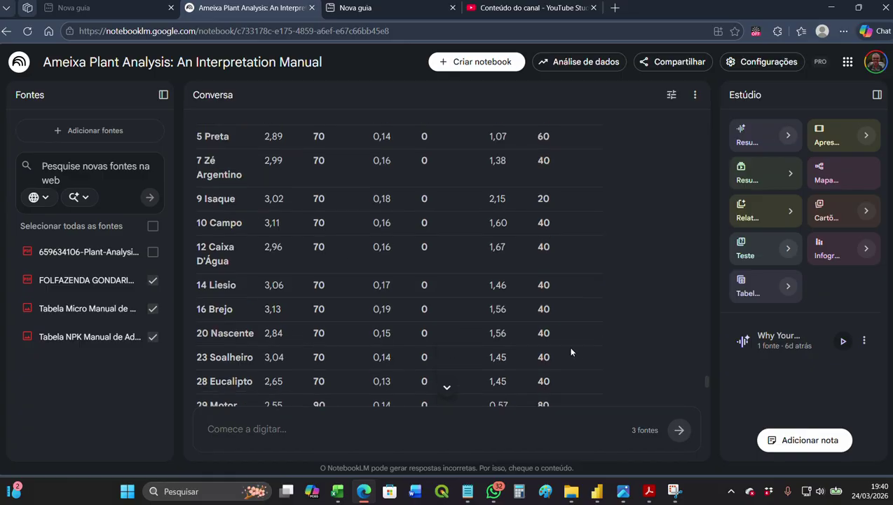
{"action": "scroll", "coordinate": [571, 344], "scroll_direction": "up", "scroll_amount": 3}
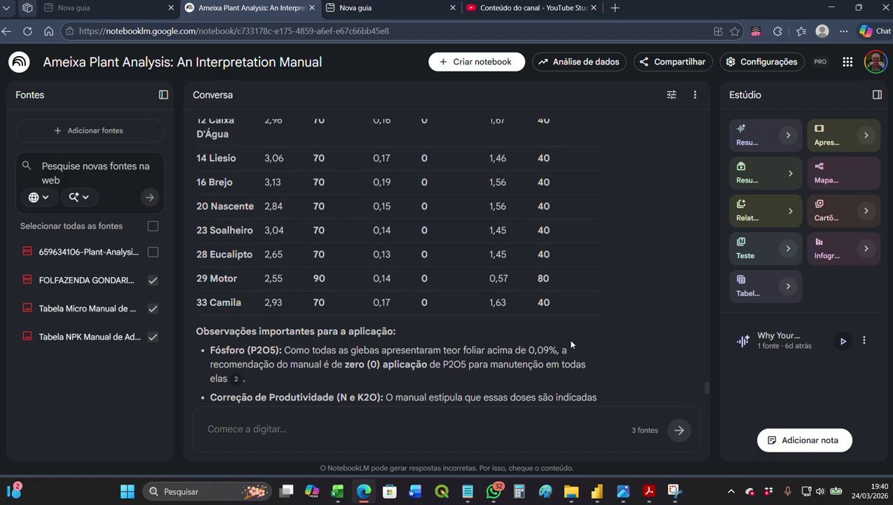
{"action": "scroll", "coordinate": [372, 231], "scroll_direction": "down", "scroll_amount": 6}
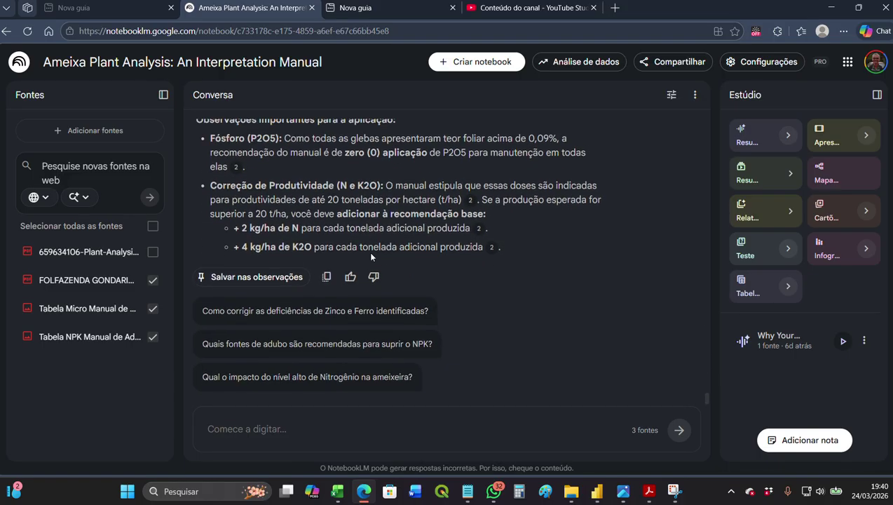
{"action": "scroll", "coordinate": [371, 253], "scroll_direction": "up", "scroll_amount": 3}
{"action": "scroll", "coordinate": [372, 253], "scroll_direction": "down", "scroll_amount": 1}
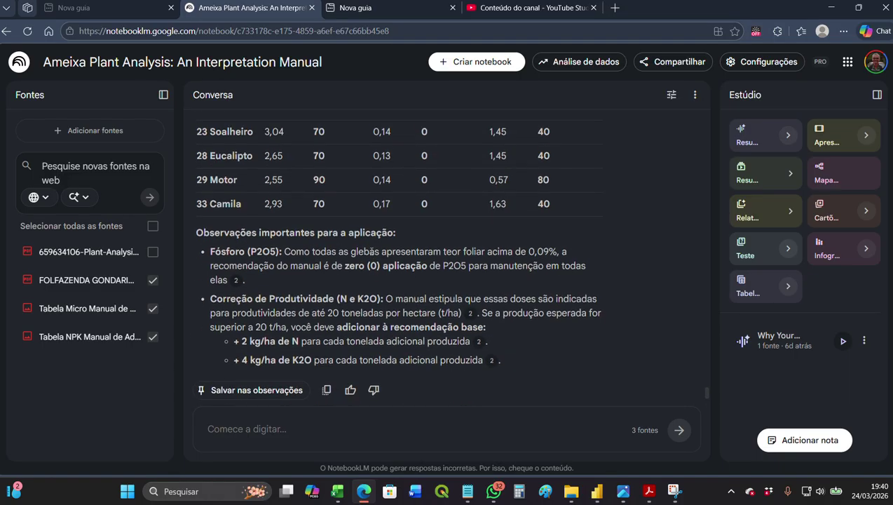
{"action": "scroll", "coordinate": [371, 253], "scroll_direction": "down", "scroll_amount": 1}
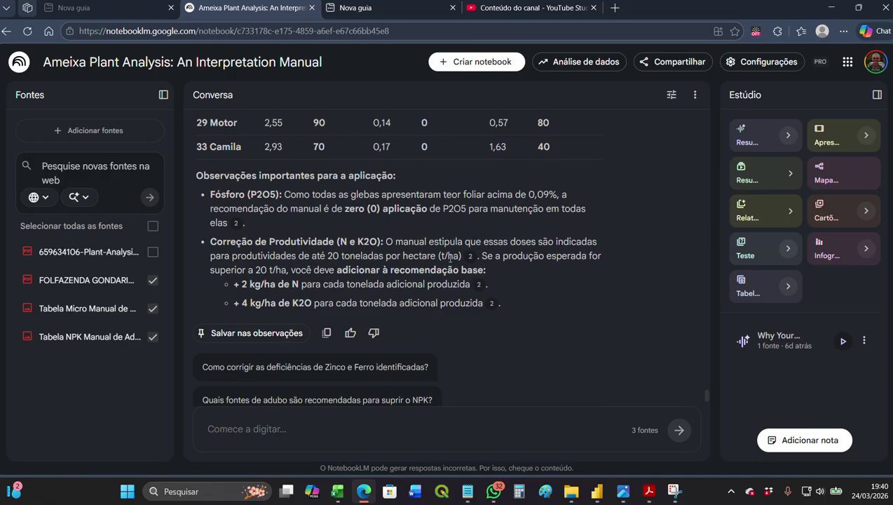
{"action": "scroll", "coordinate": [450, 261], "scroll_direction": "up", "scroll_amount": 1}
{"action": "scroll", "coordinate": [442, 303], "scroll_direction": "up", "scroll_amount": 6}
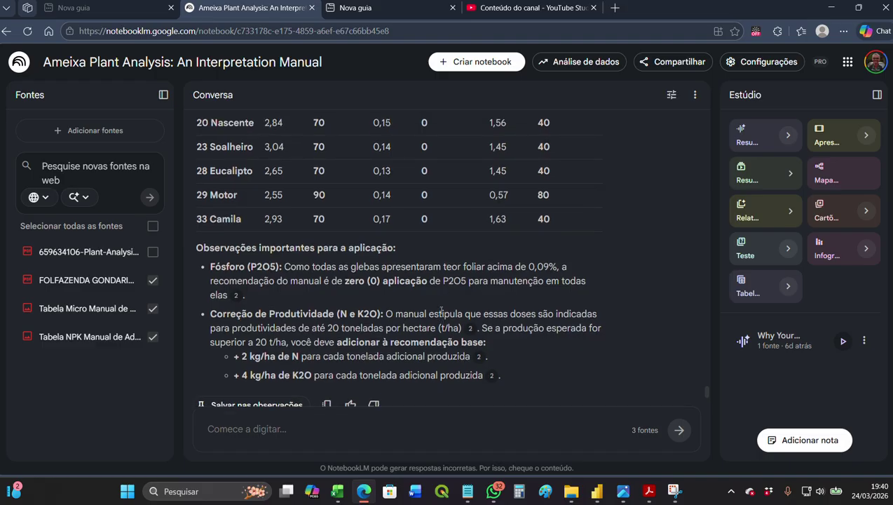
{"action": "scroll", "coordinate": [438, 308], "scroll_direction": "up", "scroll_amount": 2}
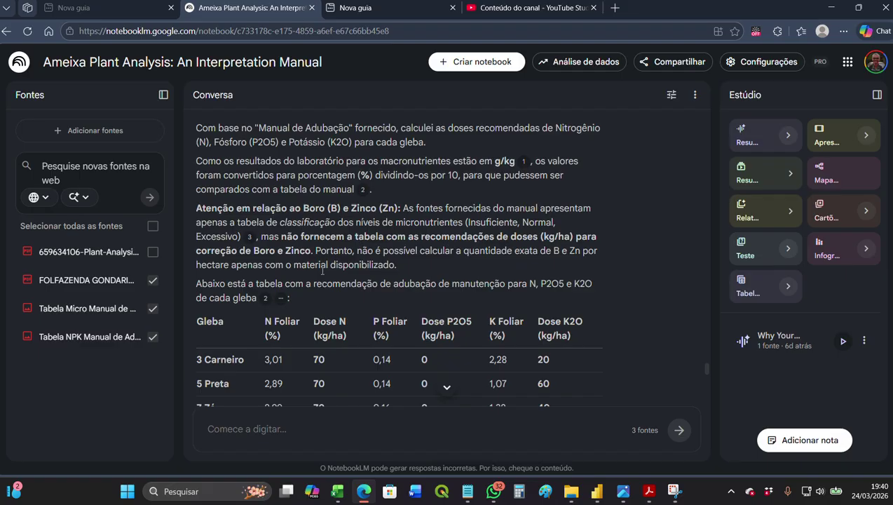
Step: Go back to the earlier nutrient classification table and read the plots' ratings and the main action points below it
{"action": "scroll", "coordinate": [348, 266], "scroll_direction": "up", "scroll_amount": 15}
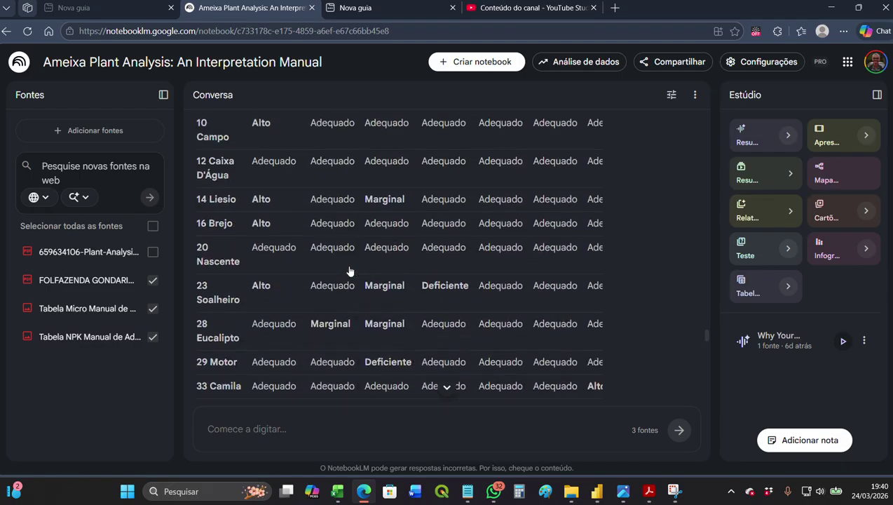
{"action": "scroll", "coordinate": [350, 266], "scroll_direction": "up", "scroll_amount": 4}
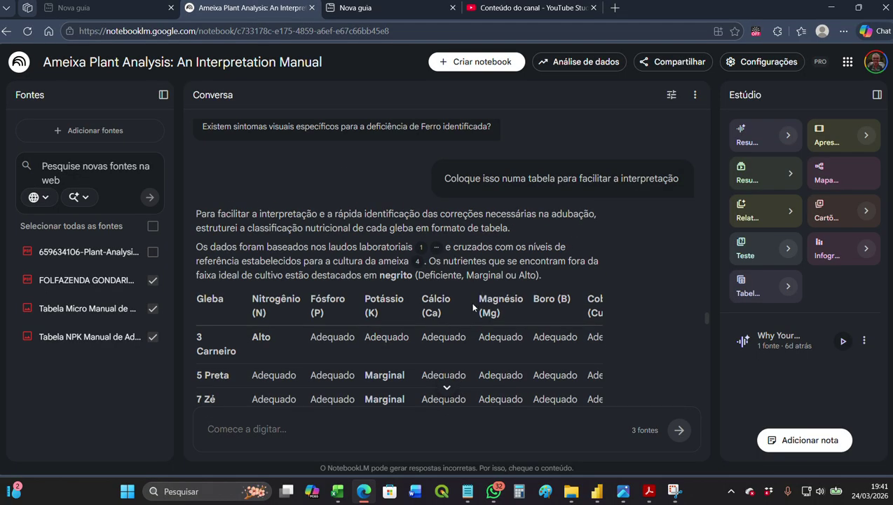
{"action": "scroll", "coordinate": [538, 306], "scroll_direction": "down", "scroll_amount": 2}
{"action": "scroll", "coordinate": [564, 256], "scroll_direction": "down", "scroll_amount": 5}
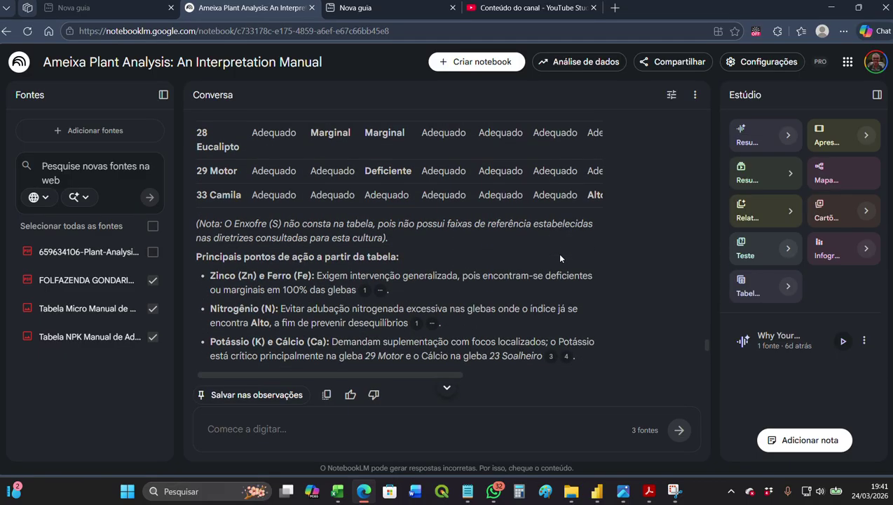
{"action": "scroll", "coordinate": [560, 257], "scroll_direction": "up", "scroll_amount": 5}
{"action": "scroll", "coordinate": [560, 255], "scroll_direction": "up", "scroll_amount": 1}
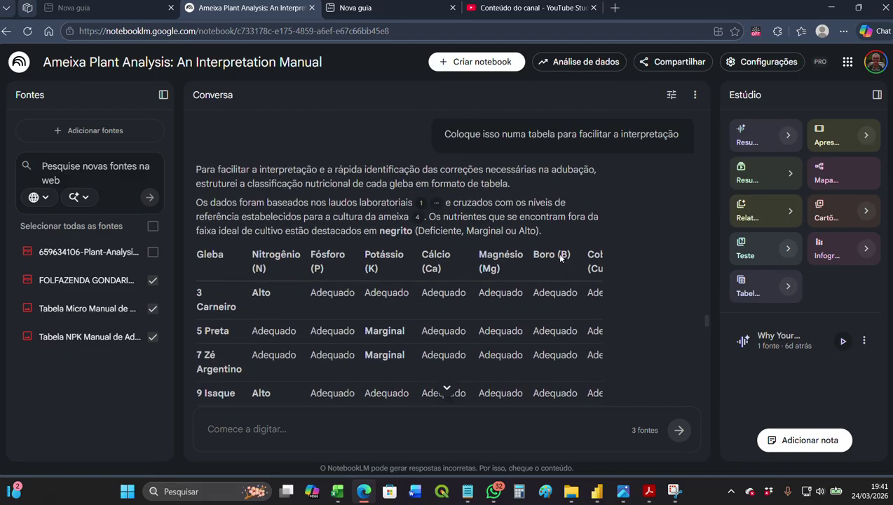
{"action": "scroll", "coordinate": [557, 252], "scroll_direction": "down", "scroll_amount": 4}
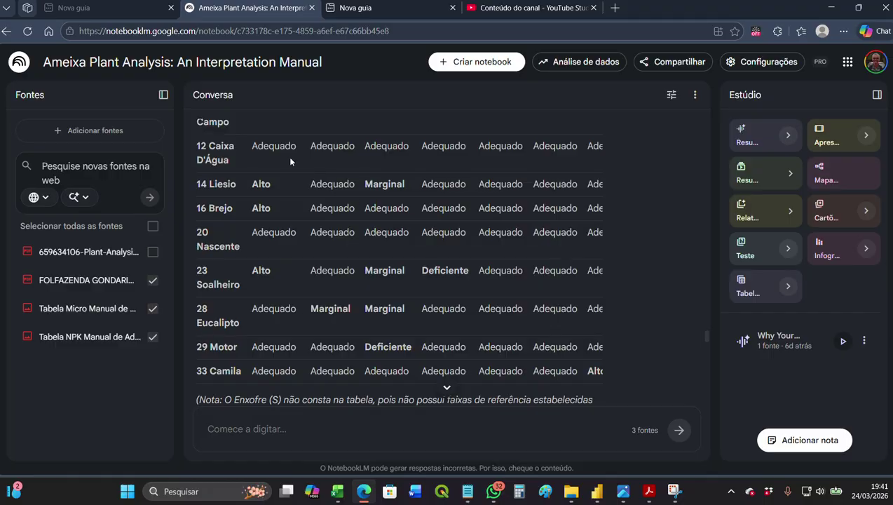
Step: Bring the classification table's remaining nutrient columns through Zinco (Zn) into view and examine the ratings for every gleba
{"action": "left_click_drag", "start_coordinate": [253, 146], "coordinate": [641, 143]}
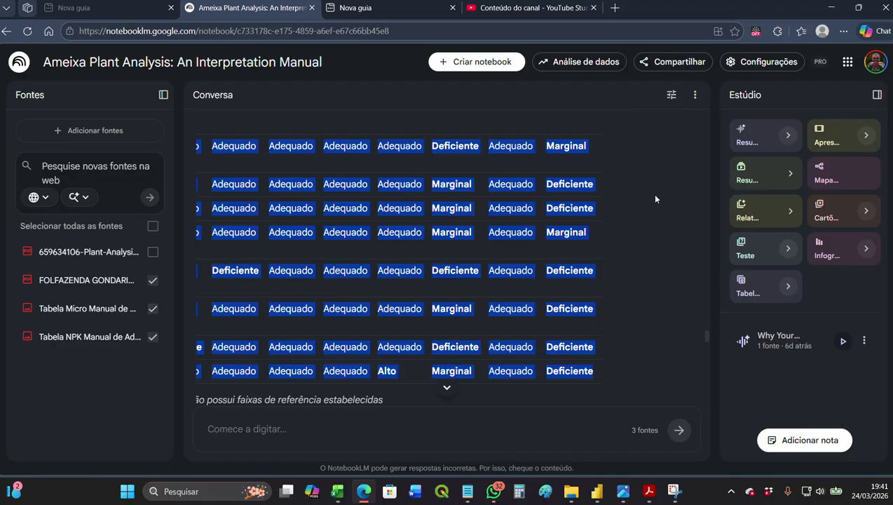
{"action": "scroll", "coordinate": [634, 238], "scroll_direction": "up", "scroll_amount": 3}
{"action": "scroll", "coordinate": [634, 251], "scroll_direction": "up", "scroll_amount": 3}
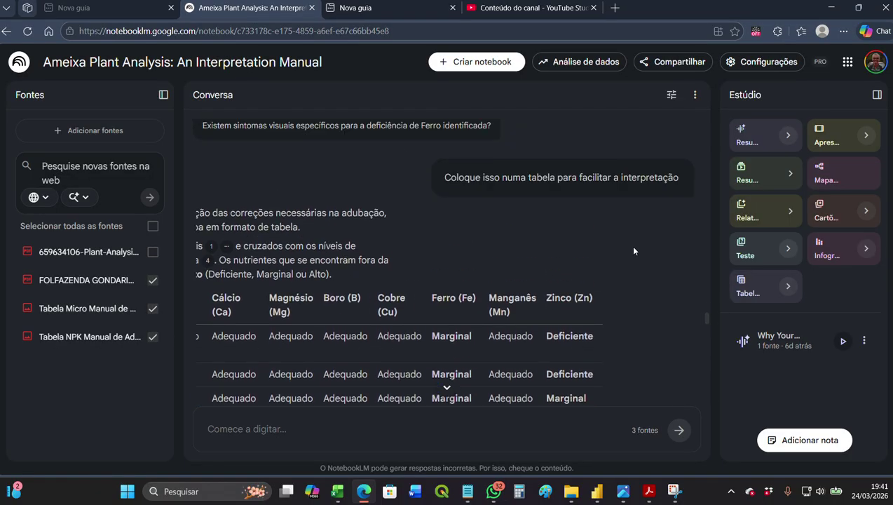
{"action": "scroll", "coordinate": [634, 251], "scroll_direction": "down", "scroll_amount": 2}
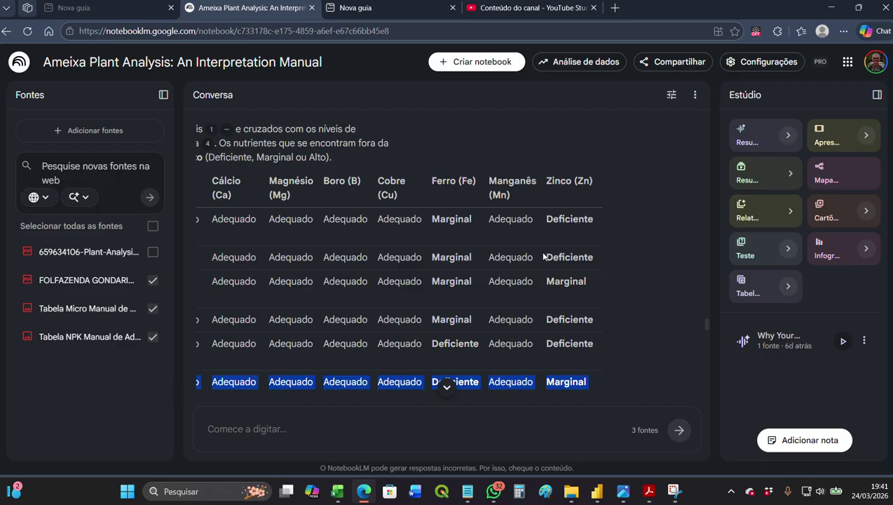
{"action": "scroll", "coordinate": [544, 254], "scroll_direction": "down", "scroll_amount": 5}
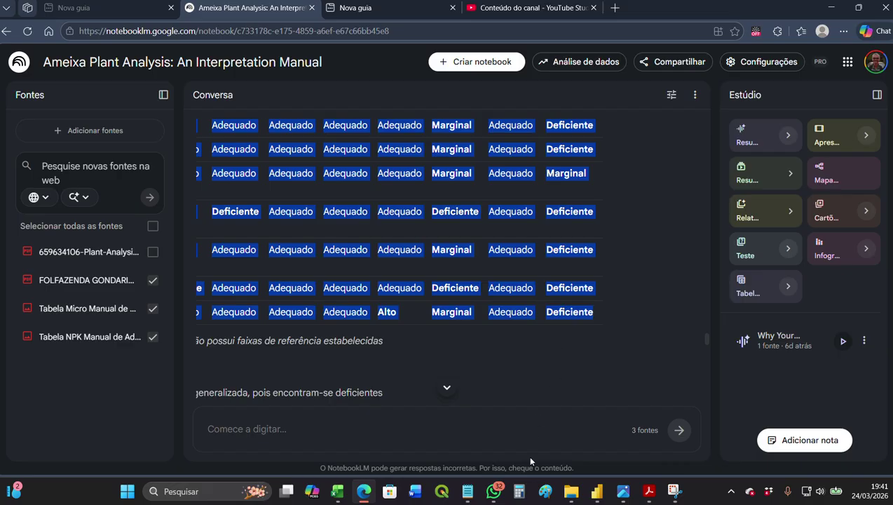
Step: Switch to the Power BI report, open the Ameixa 2 page and filter Ano to 2024 to inspect the Zn chart
{"action": "left_click", "coordinate": [596, 492]}
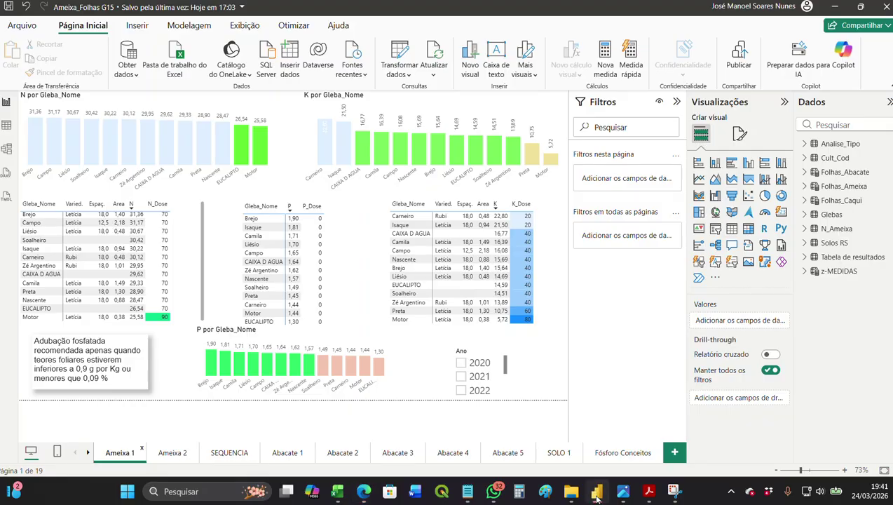
{"action": "left_click", "coordinate": [172, 452]}
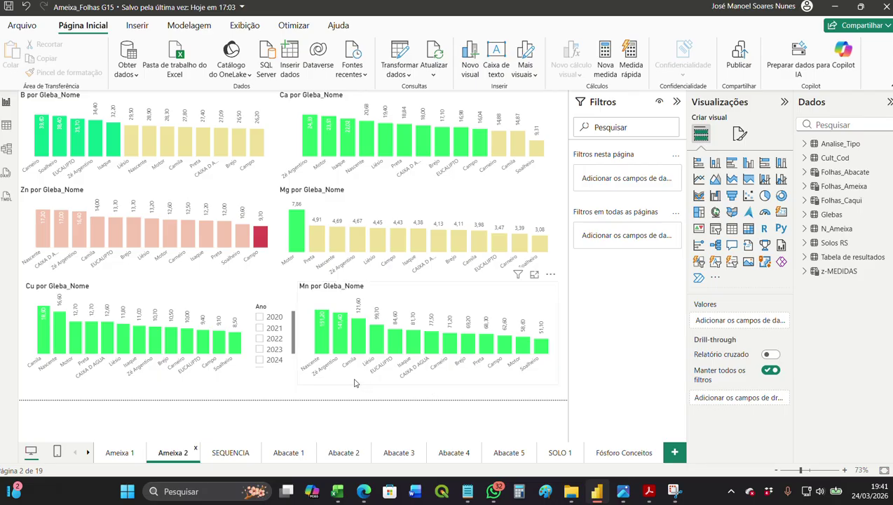
{"action": "scroll", "coordinate": [258, 351], "scroll_direction": "down", "scroll_amount": 2}
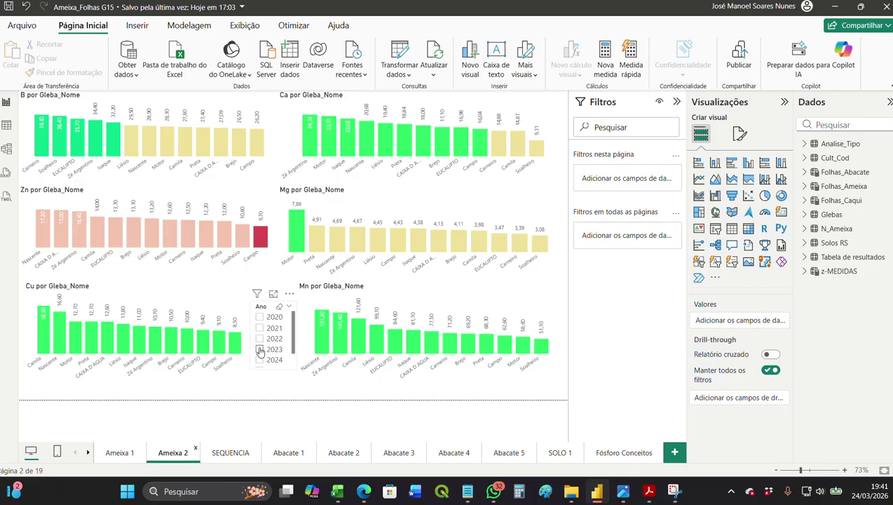
{"action": "left_click", "coordinate": [259, 359]}
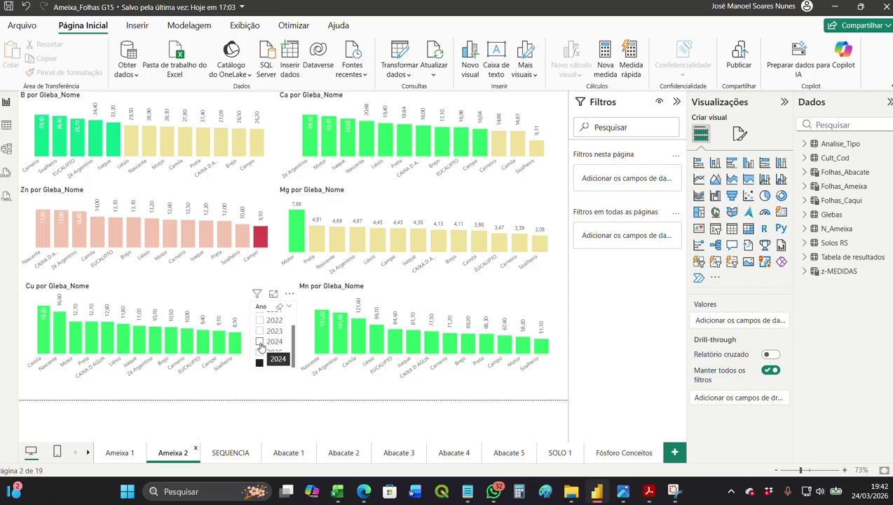
{"action": "left_click", "coordinate": [259, 341]}
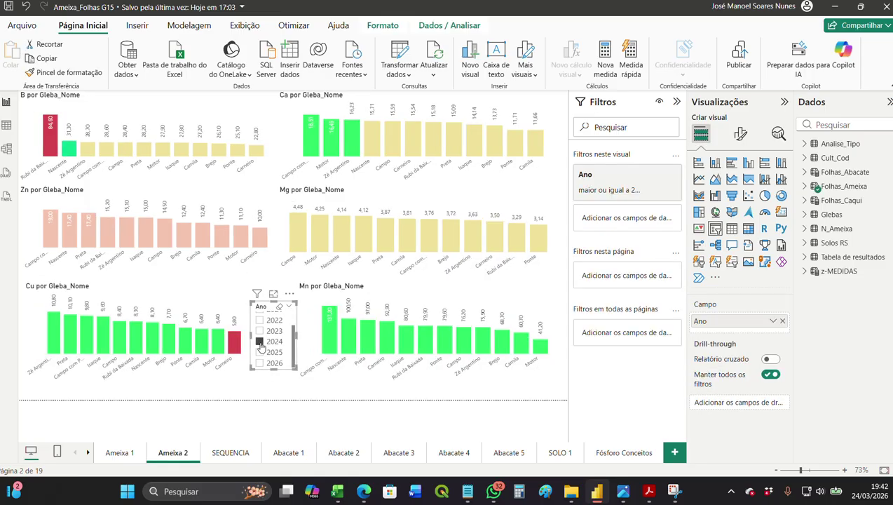
{"action": "mouse_move", "coordinate": [46, 247]}
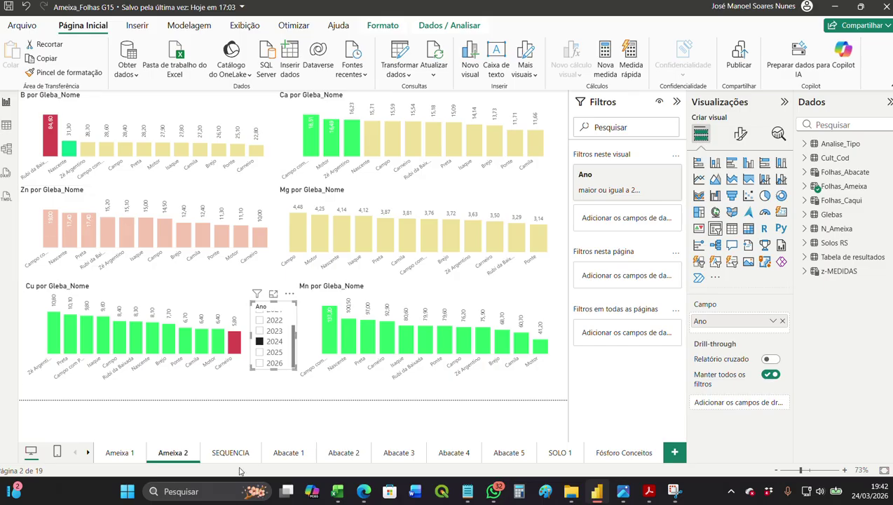
Step: View the Ameixa 1 page with the 2024 filter and return to the Zn chart on Ameixa 2
{"action": "left_click", "coordinate": [120, 453]}
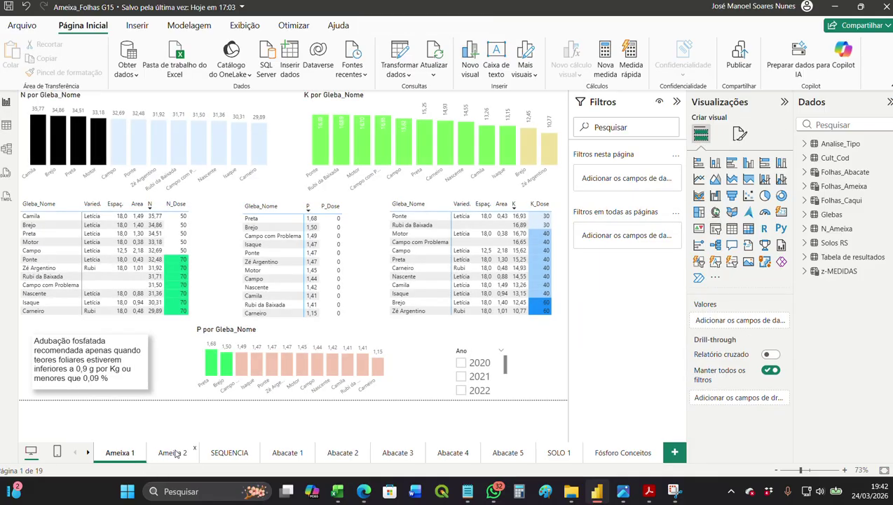
{"action": "left_click", "coordinate": [171, 453]}
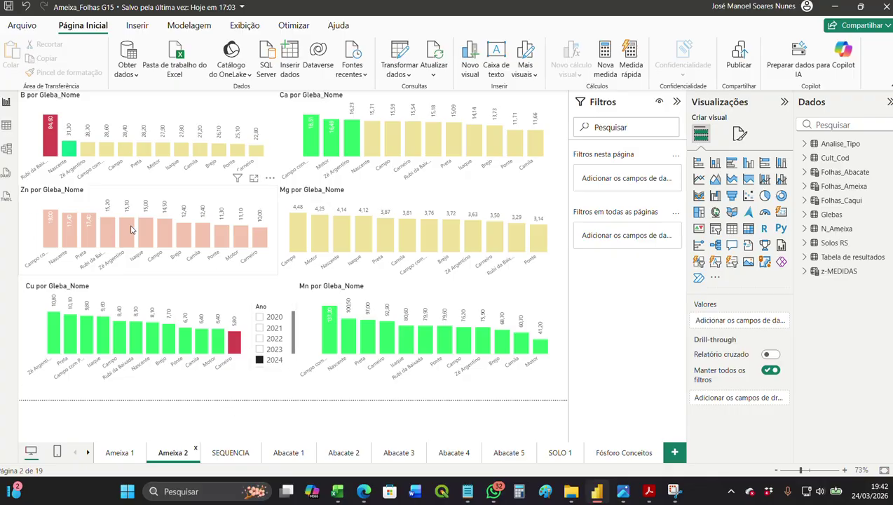
{"action": "mouse_move", "coordinate": [105, 227]}
Step: Set the Ano filter on Ameixa 2 to 2026 and examine the Zn por Gleba_Nome chart
{"action": "left_click_drag", "start_coordinate": [295, 348], "coordinate": [287, 373]}
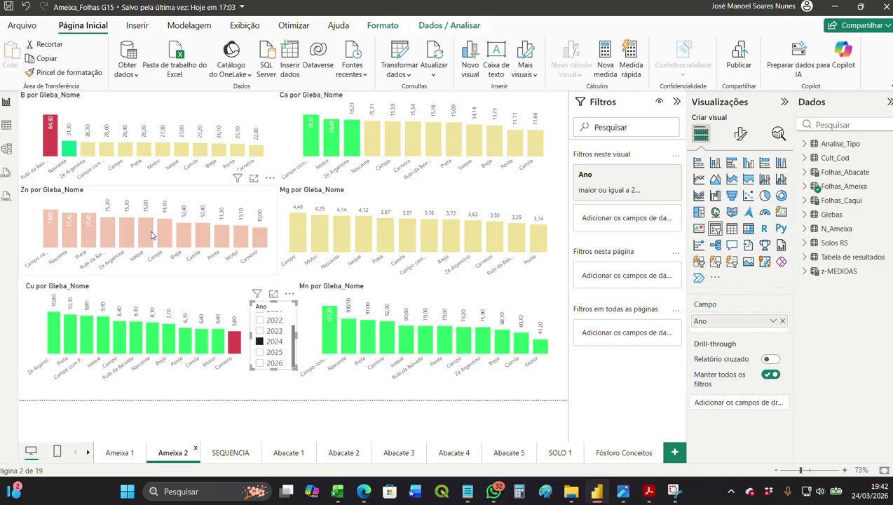
{"action": "left_click", "coordinate": [258, 363]}
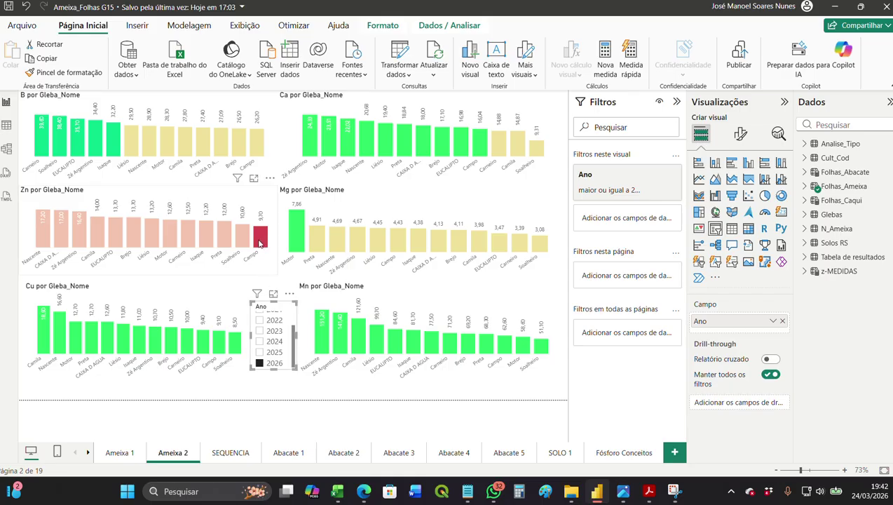
{"action": "mouse_move", "coordinate": [261, 242]}
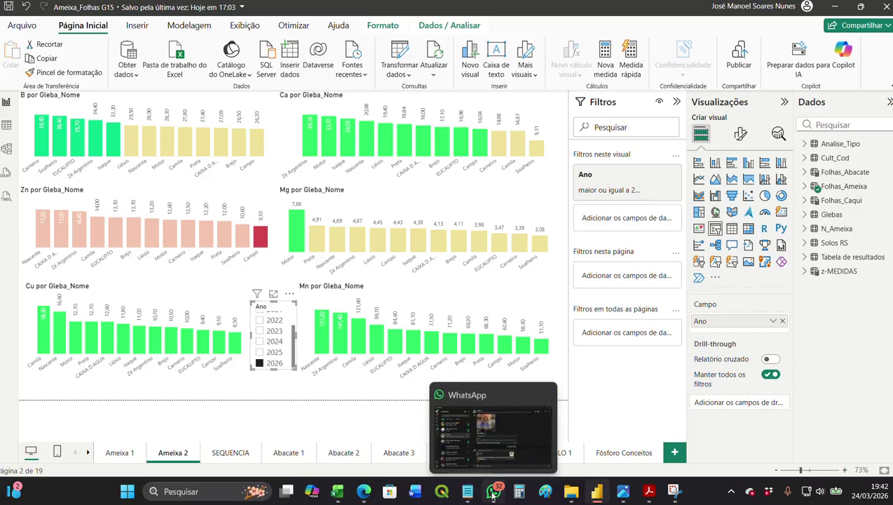
Step: Switch back to NotebookLM, clear the text selection and review the Ferro and Zinco ratings in the classification table
{"action": "mouse_move", "coordinate": [472, 495]}
{"action": "mouse_move", "coordinate": [648, 496]}
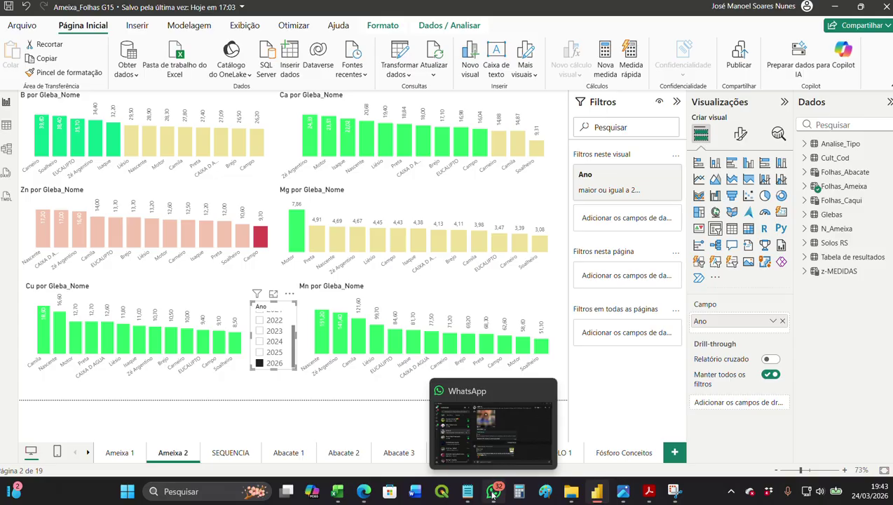
{"action": "mouse_move", "coordinate": [591, 497]}
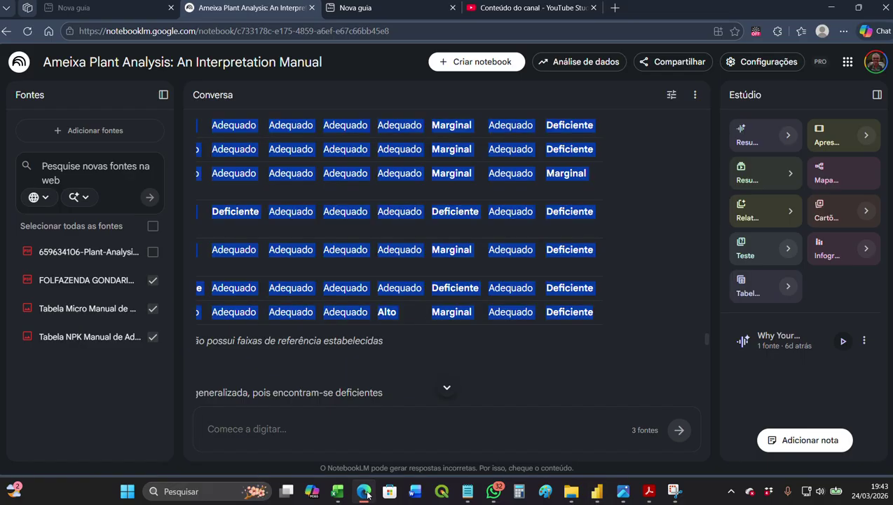
{"action": "left_click", "coordinate": [366, 492]}
{"action": "left_click", "coordinate": [605, 311]}
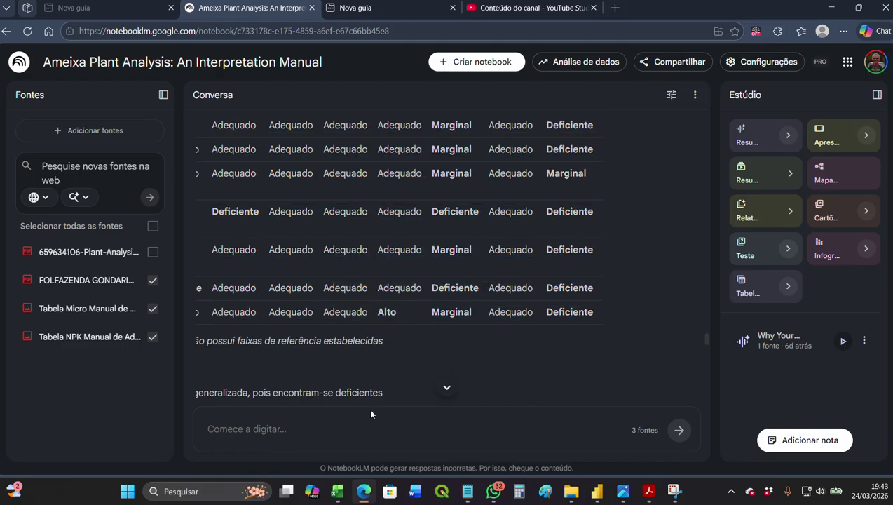
{"action": "scroll", "coordinate": [427, 261], "scroll_direction": "up", "scroll_amount": 5}
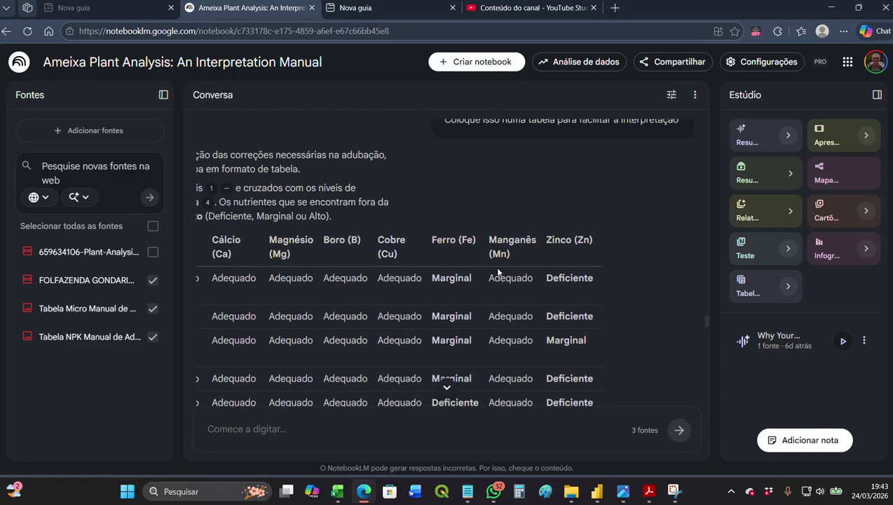
{"action": "scroll", "coordinate": [597, 238], "scroll_direction": "down", "scroll_amount": 8}
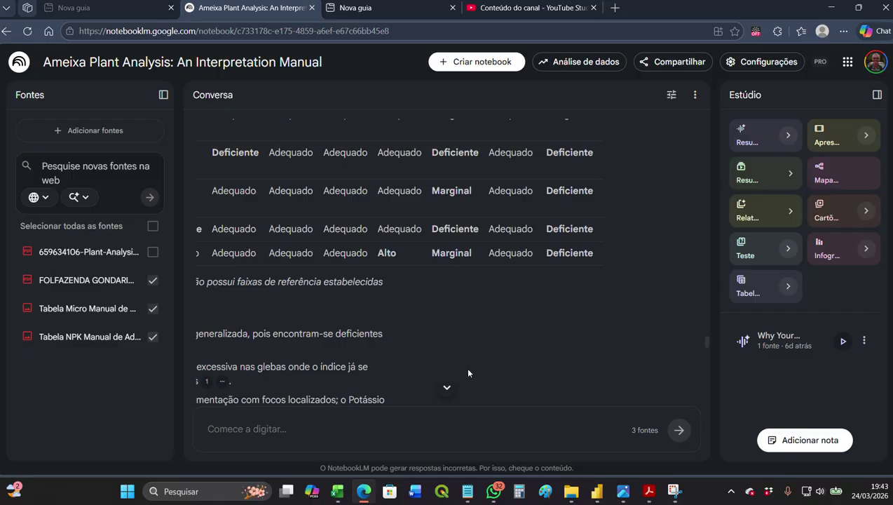
Step: Return the classification table to its first columns, clear the text selection and review the ratings for the lower plots
{"action": "left_click_drag", "start_coordinate": [585, 254], "coordinate": [133, 251]}
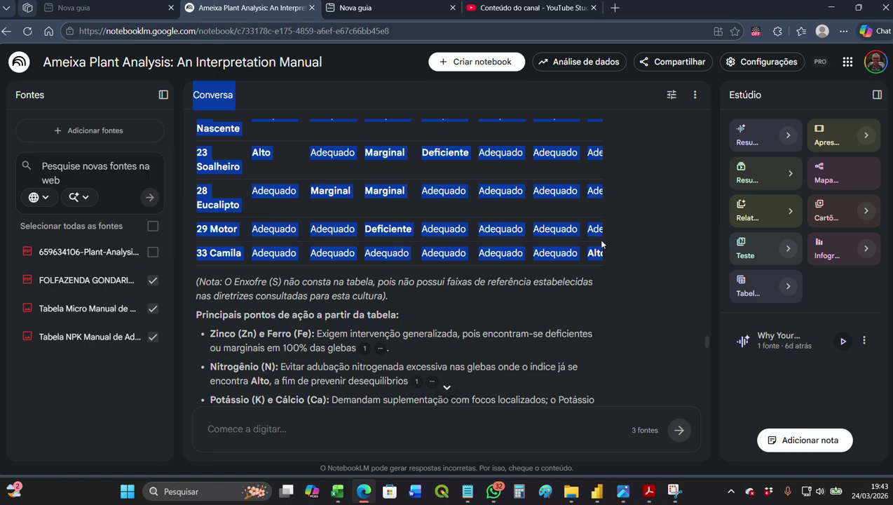
{"action": "left_click", "coordinate": [639, 240]}
{"action": "scroll", "coordinate": [476, 269], "scroll_direction": "up", "scroll_amount": 2}
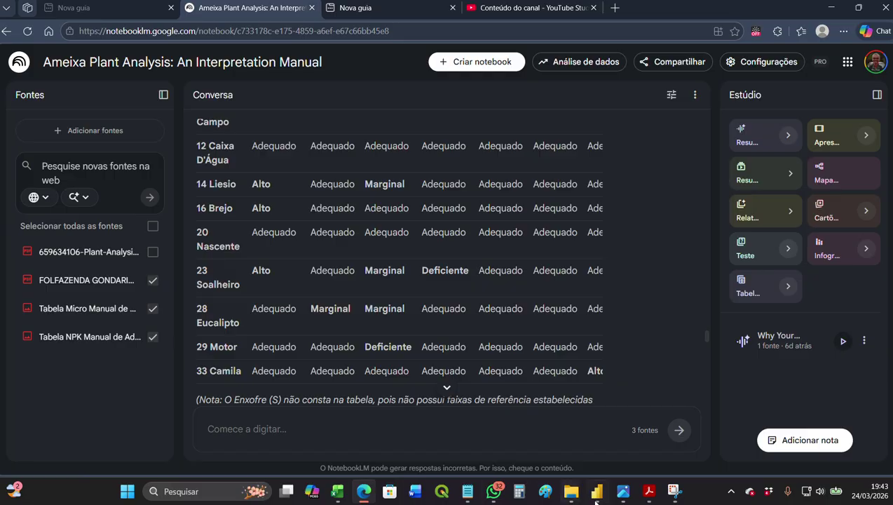
Step: Switch to the Manual de Calagem PDF in Acrobat and examine the ameixeira fertilization tables and Tabela 6.5.3 of leaf nutrient classes
{"action": "left_click", "coordinate": [648, 491]}
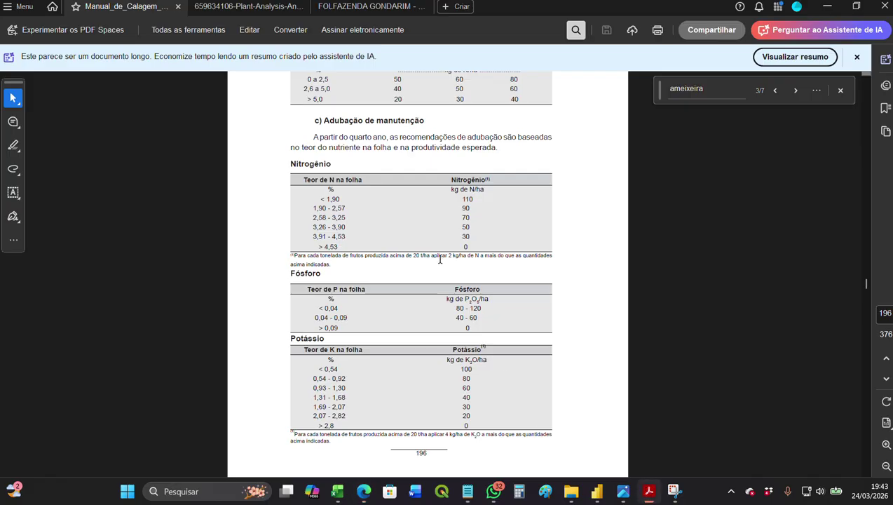
{"action": "scroll", "coordinate": [440, 260], "scroll_direction": "down", "scroll_amount": 1}
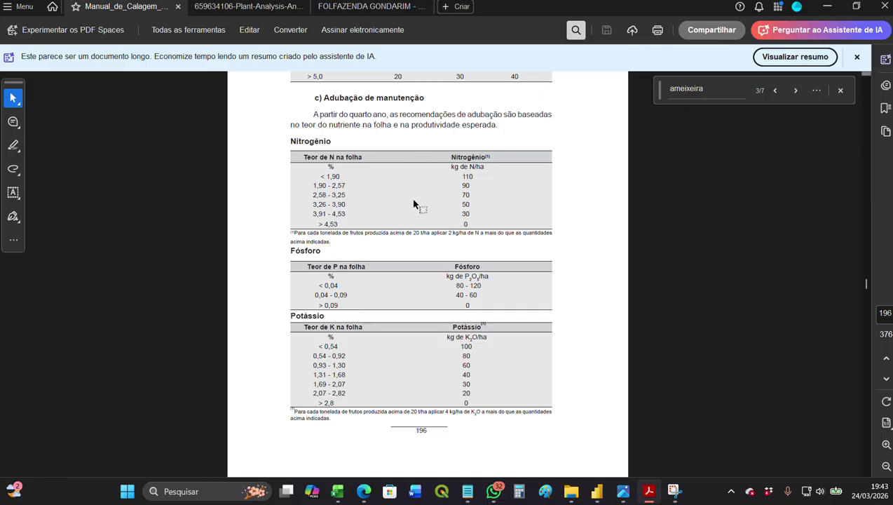
{"action": "scroll", "coordinate": [391, 195], "scroll_direction": "up", "scroll_amount": 10}
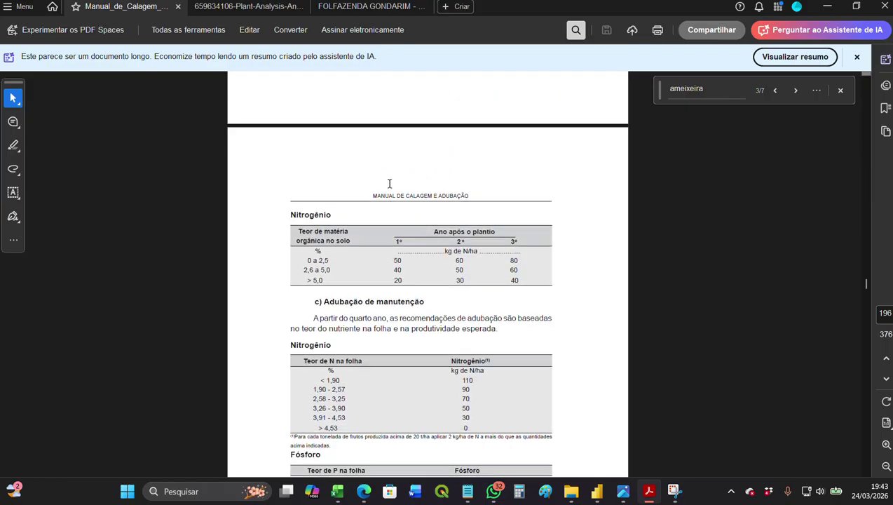
{"action": "scroll", "coordinate": [390, 191], "scroll_direction": "up", "scroll_amount": 7}
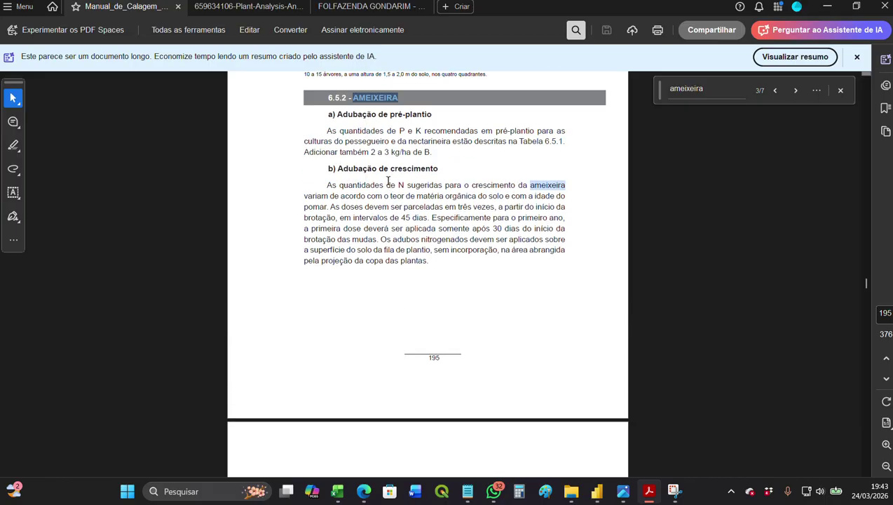
{"action": "scroll", "coordinate": [457, 371], "scroll_direction": "down", "scroll_amount": 17}
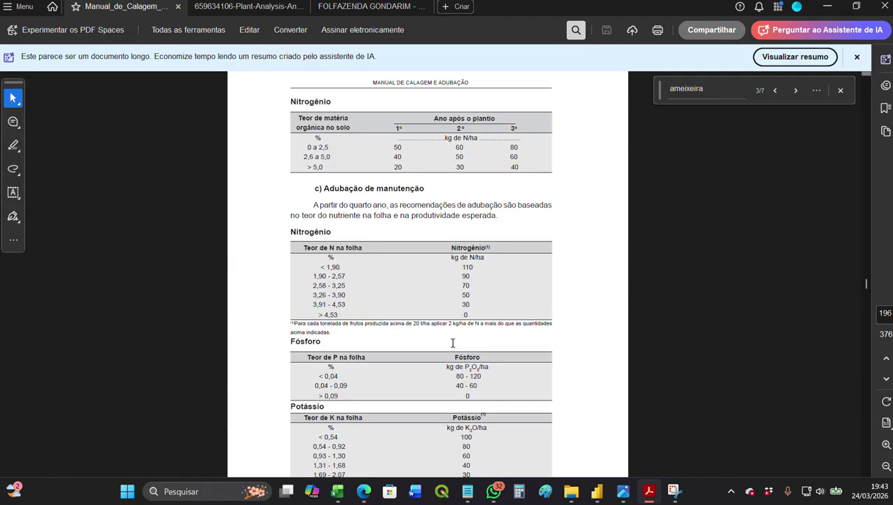
{"action": "scroll", "coordinate": [449, 336], "scroll_direction": "down", "scroll_amount": 2}
{"action": "scroll", "coordinate": [425, 315], "scroll_direction": "down", "scroll_amount": 6}
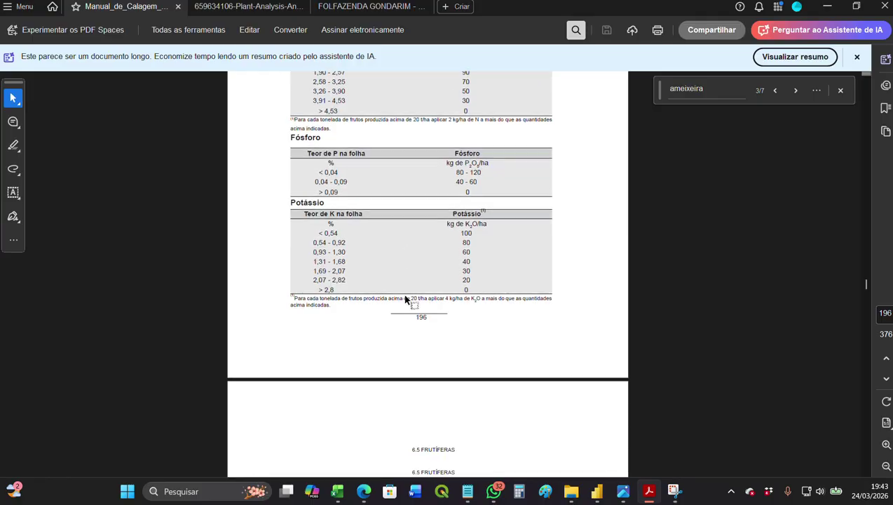
{"action": "scroll", "coordinate": [405, 295], "scroll_direction": "down", "scroll_amount": 12}
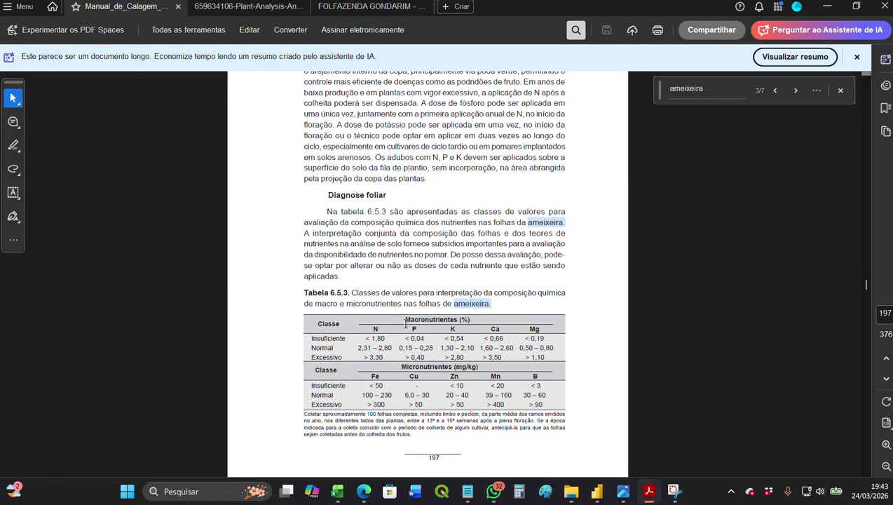
{"action": "scroll", "coordinate": [413, 324], "scroll_direction": "up", "scroll_amount": 1}
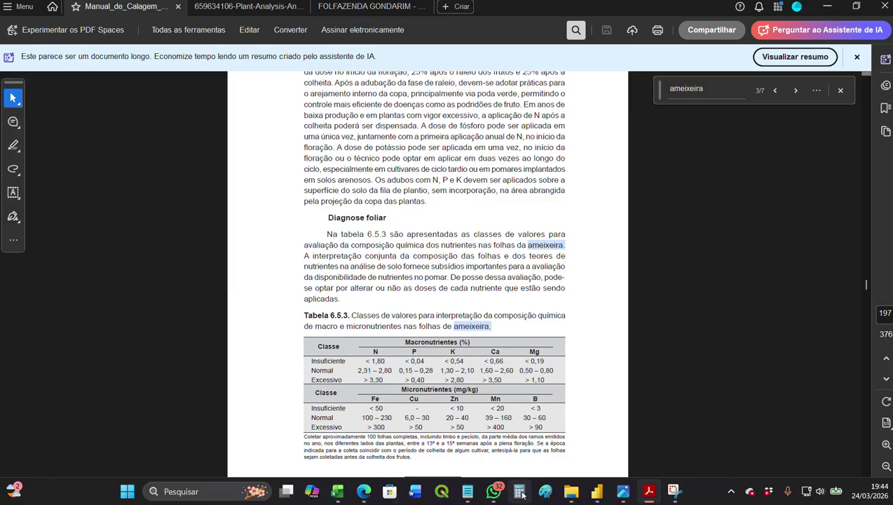
Step: Switch back to NotebookLM and review the conversation's per-plot nutrient lists and the start of the classification table
{"action": "left_click", "coordinate": [364, 493]}
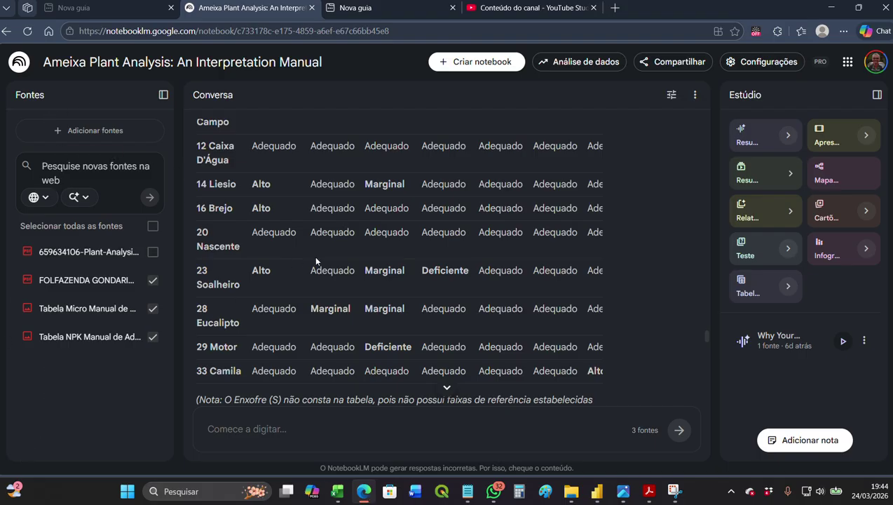
{"action": "scroll", "coordinate": [375, 333], "scroll_direction": "up", "scroll_amount": 10}
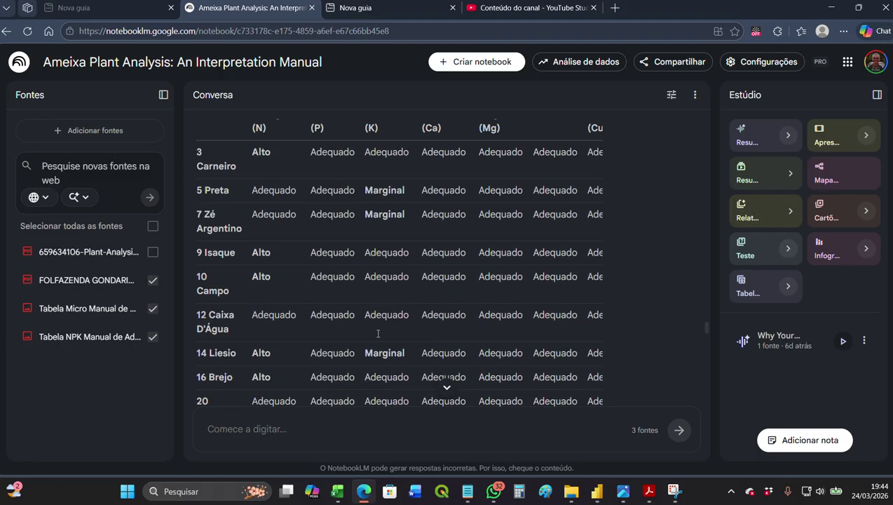
{"action": "scroll", "coordinate": [378, 334], "scroll_direction": "down", "scroll_amount": 20}
{"action": "scroll", "coordinate": [376, 331], "scroll_direction": "up", "scroll_amount": 10}
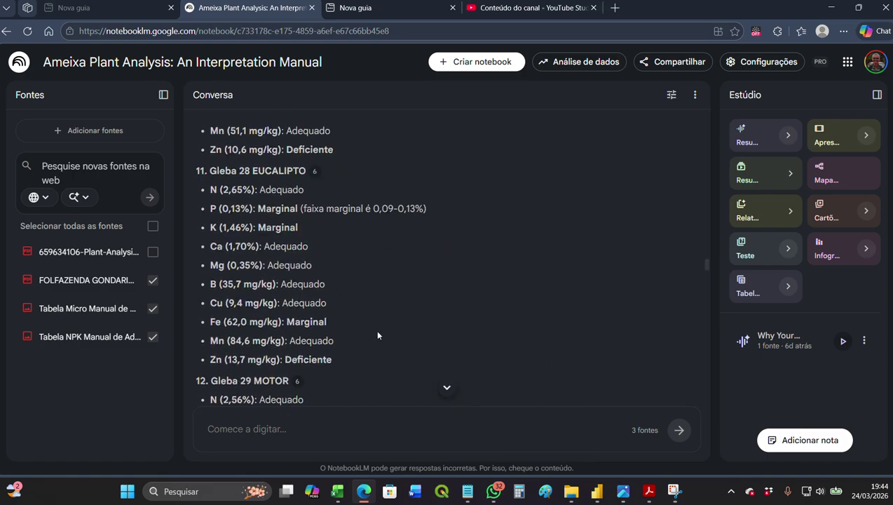
{"action": "scroll", "coordinate": [378, 335], "scroll_direction": "up", "scroll_amount": 15}
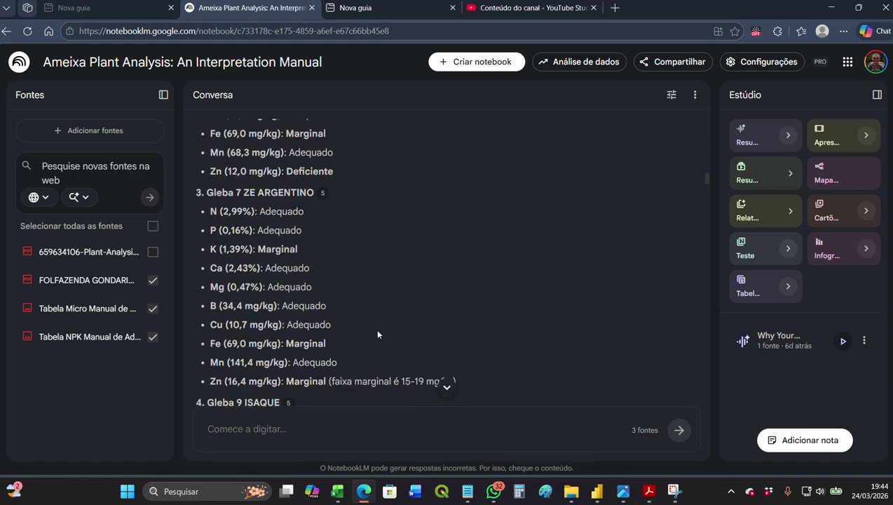
{"action": "scroll", "coordinate": [377, 334], "scroll_direction": "up", "scroll_amount": 10}
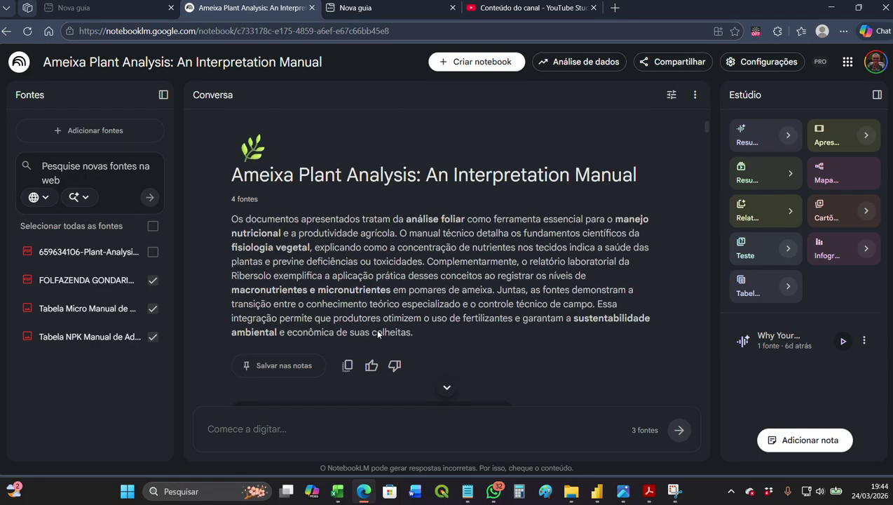
{"action": "scroll", "coordinate": [378, 334], "scroll_direction": "down", "scroll_amount": 3}
{"action": "scroll", "coordinate": [377, 334], "scroll_direction": "down", "scroll_amount": 20}
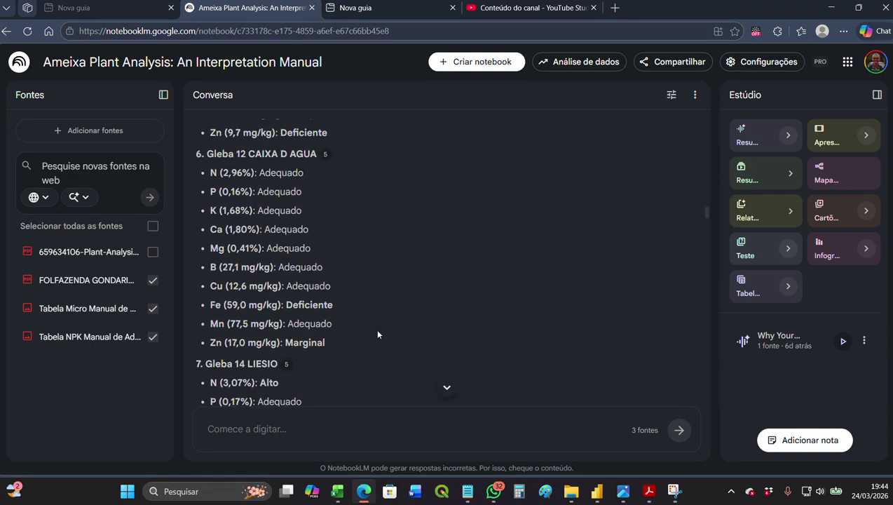
{"action": "scroll", "coordinate": [377, 333], "scroll_direction": "down", "scroll_amount": 20}
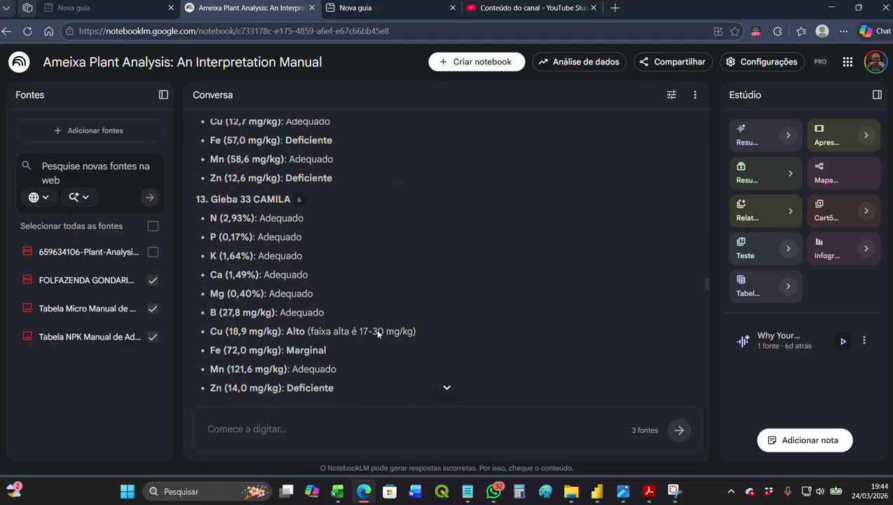
{"action": "scroll", "coordinate": [377, 334], "scroll_direction": "down", "scroll_amount": 5}
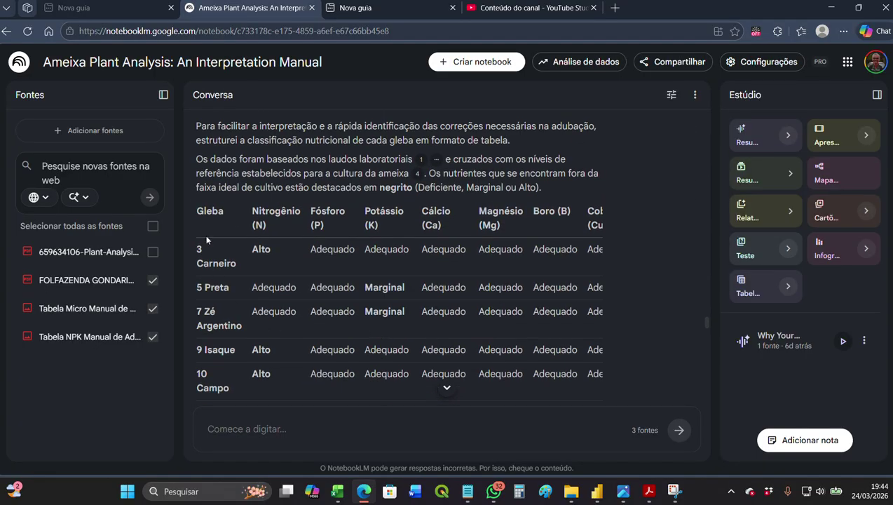